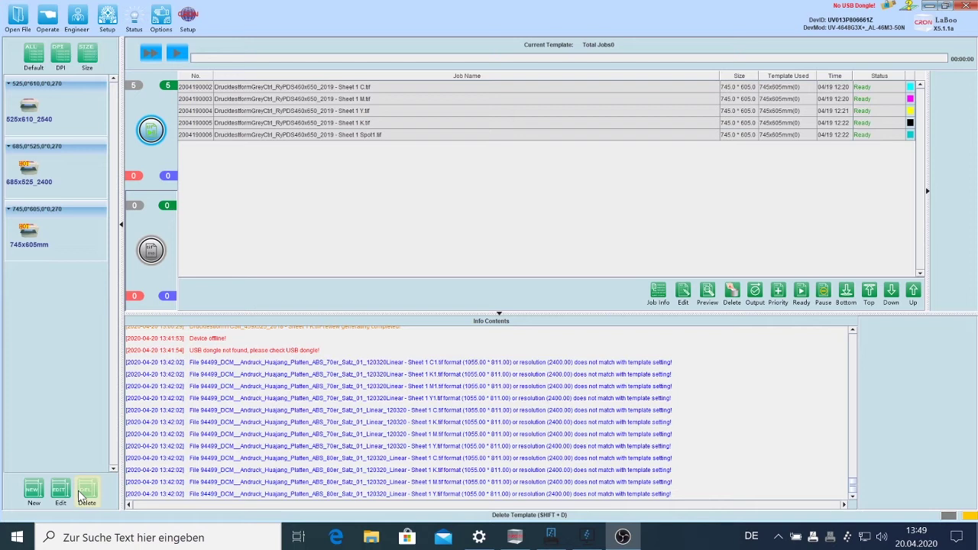
Start a new plate template named 525x459_2540
click(34, 493)
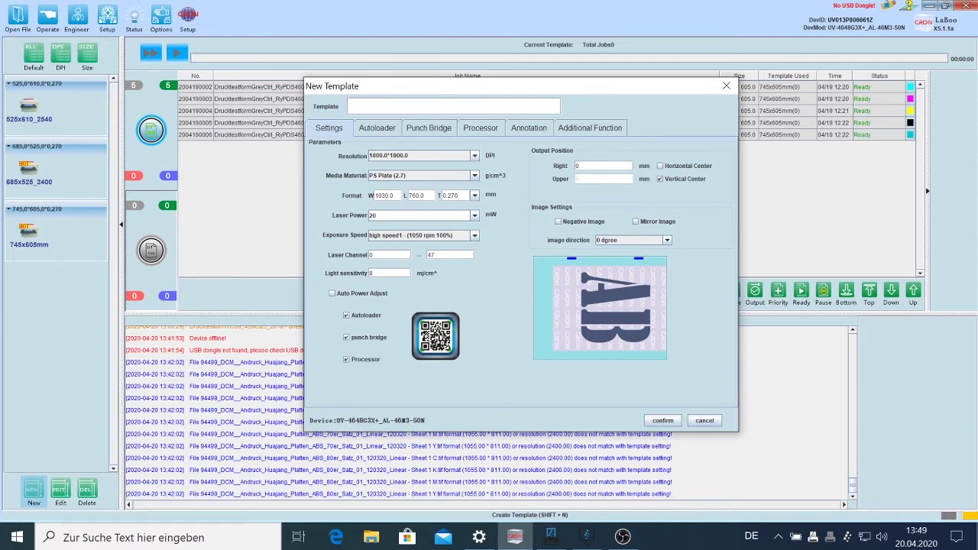
text(525x)
text(459_)
text(2540)
Set the template resolution to 2540.0*2540.0 DPI
click(474, 156)
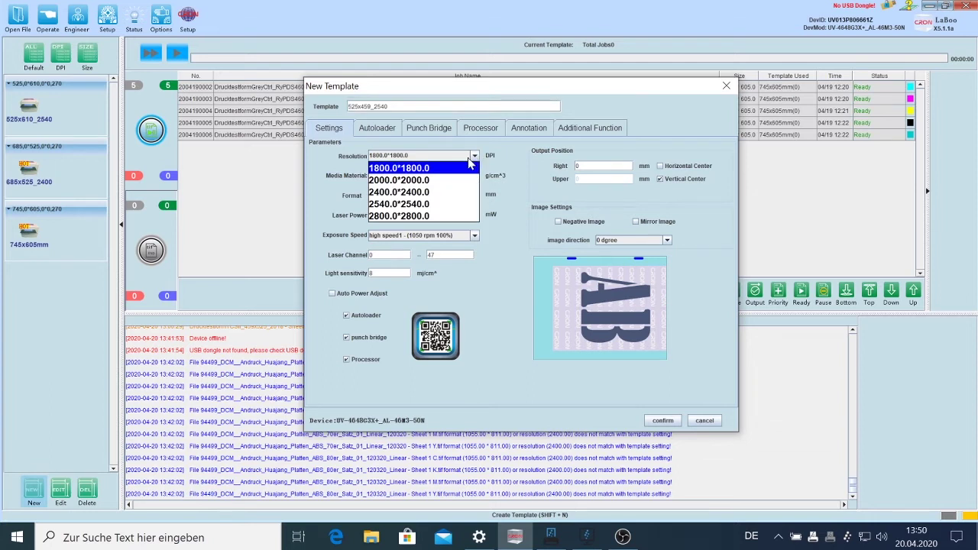
click(475, 156)
click(475, 156)
click(473, 157)
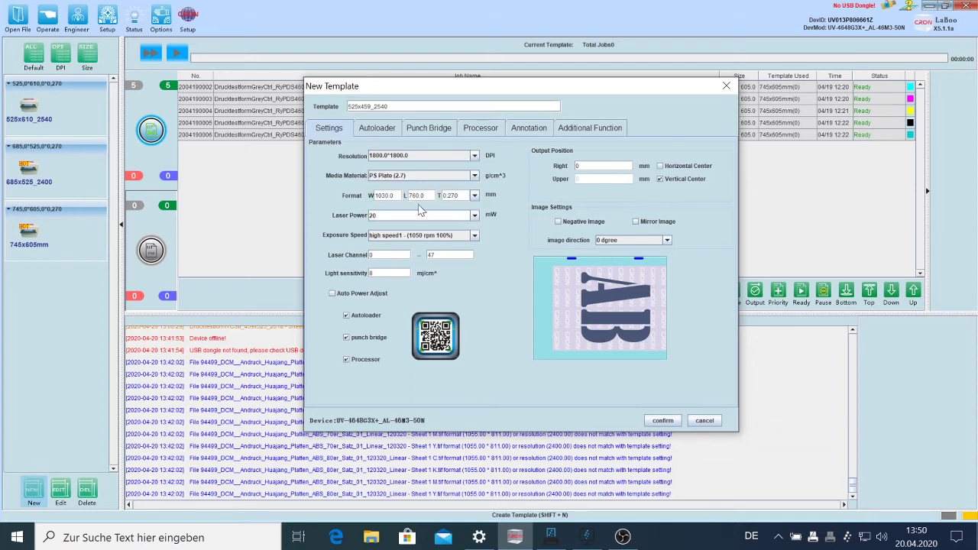
click(455, 154)
key(Down)
key(Down)
key(Down)
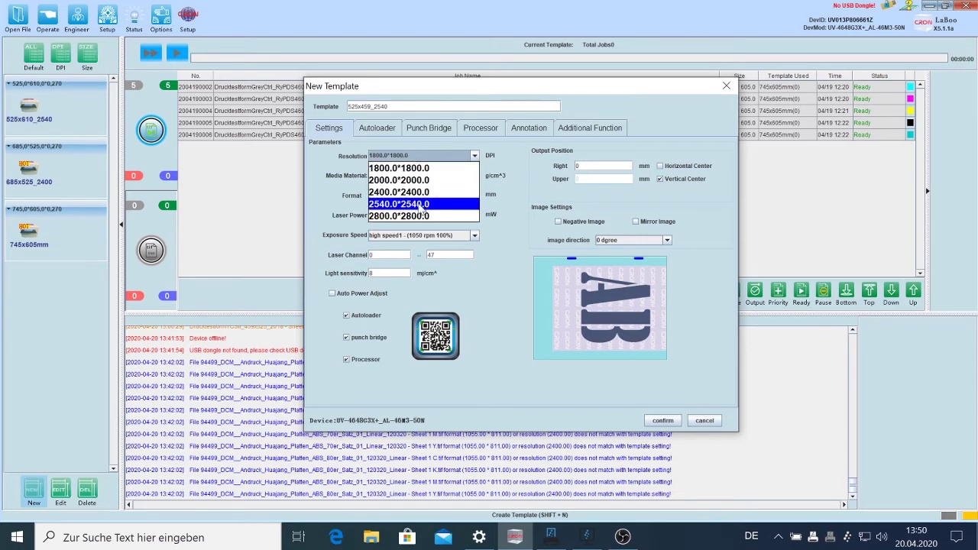
key(Return)
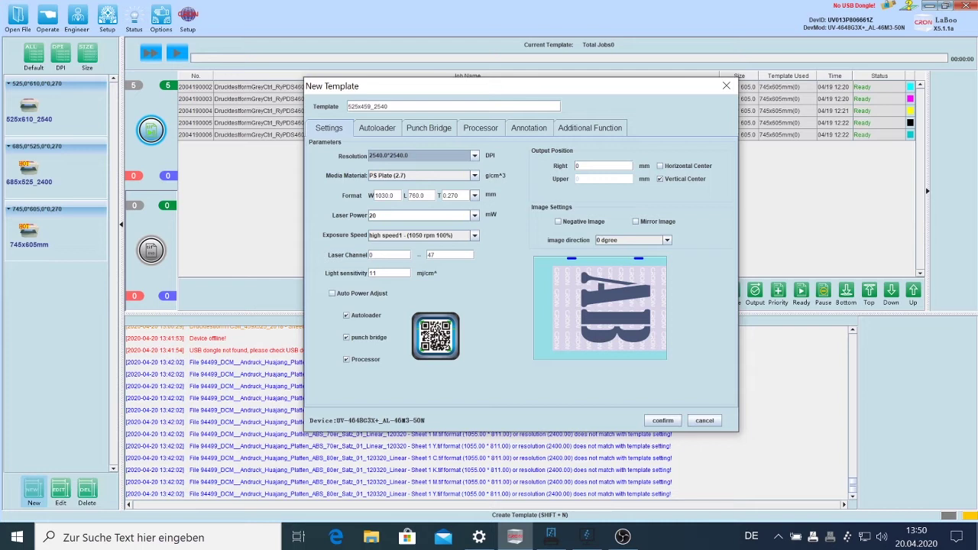
click(389, 196)
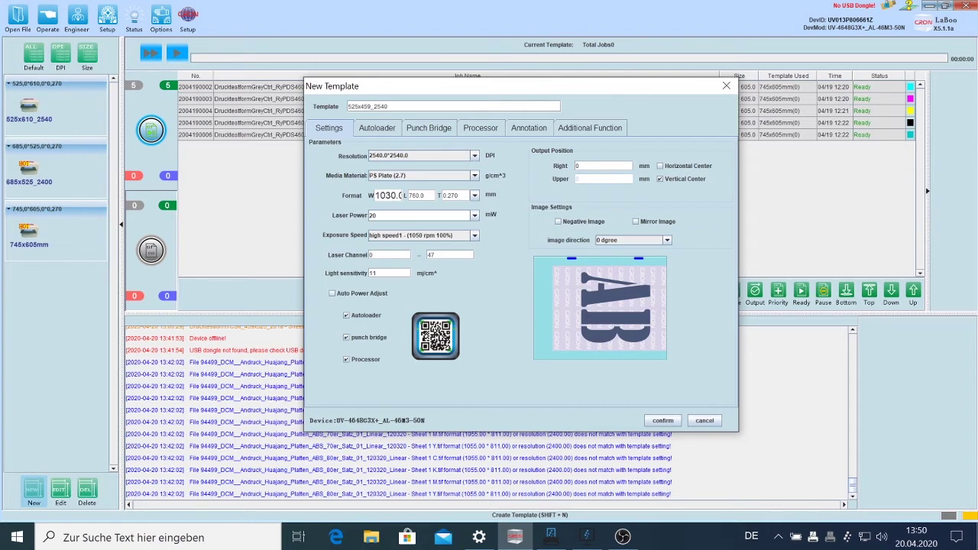
Choose Custom from the plate format presets
click(474, 196)
drag(475, 222, 475, 273)
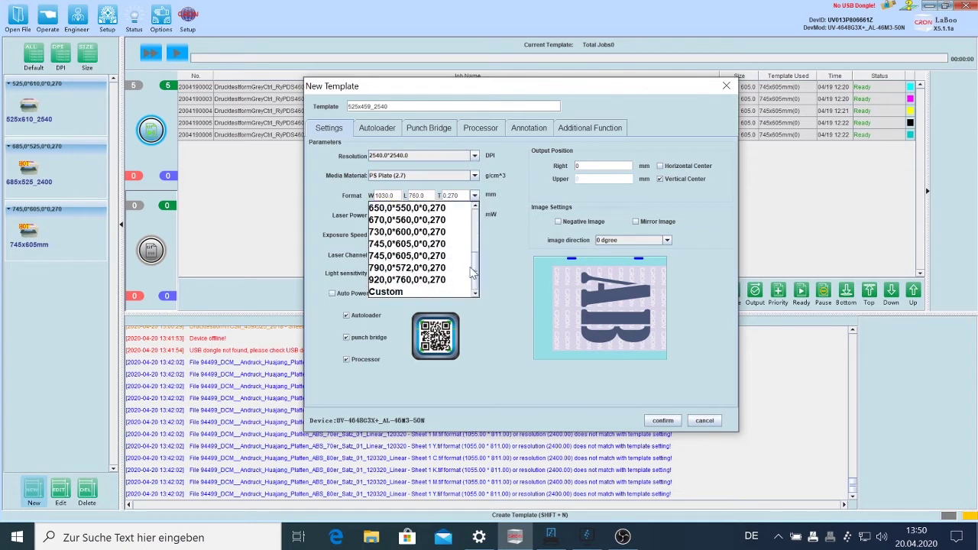
click(391, 293)
Add a custom format of width 525, length 459 and thickness 0.27 mm
click(406, 272)
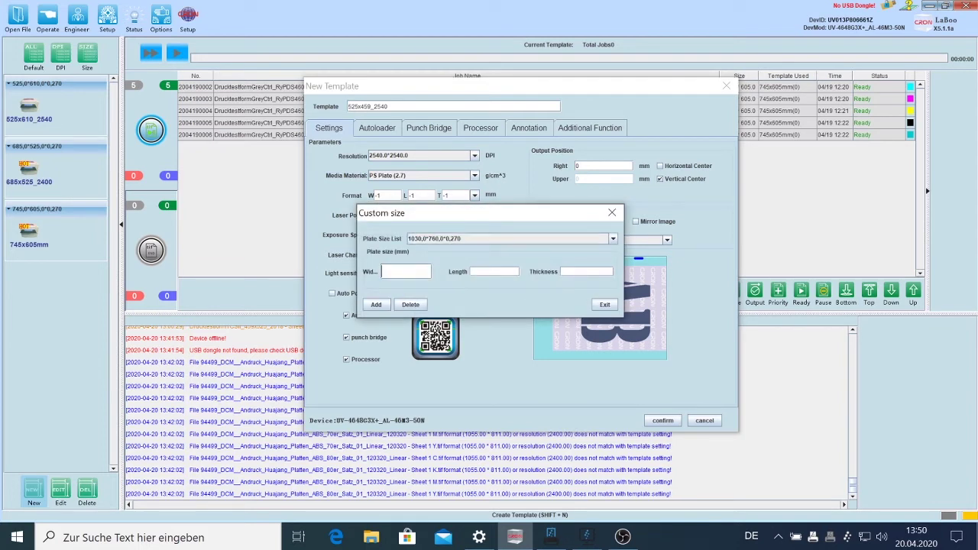
text(525)
click(494, 271)
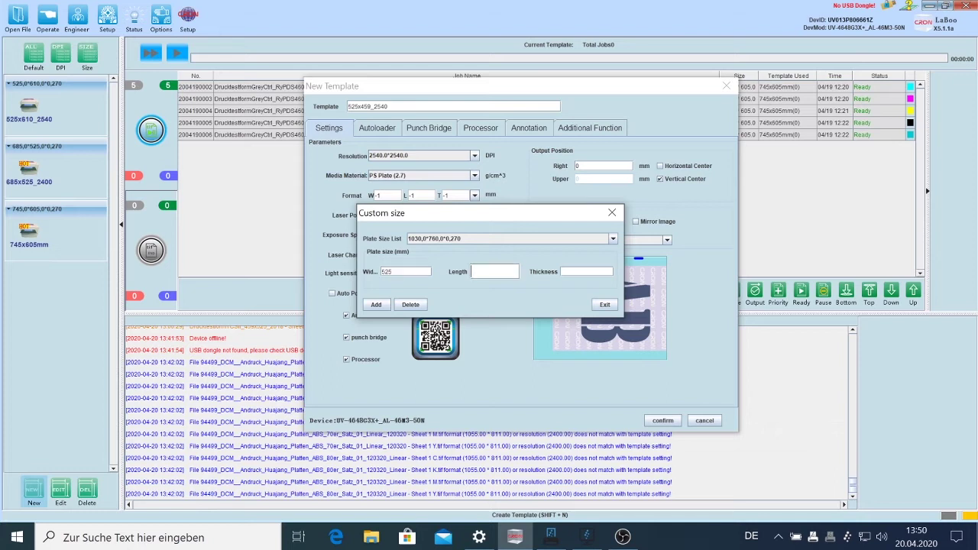
text(459)
click(562, 273)
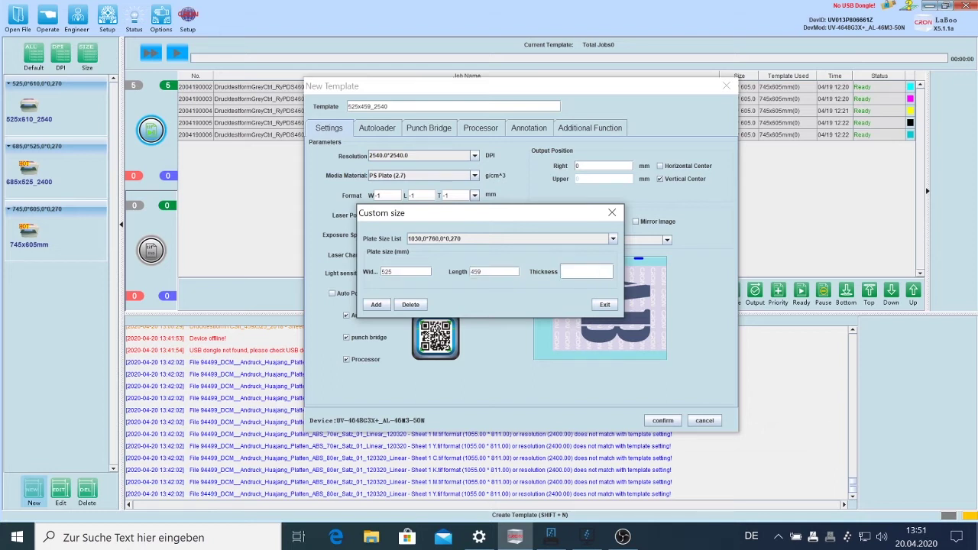
text(0.3)
key(BackSpace)
text(27)
click(375, 305)
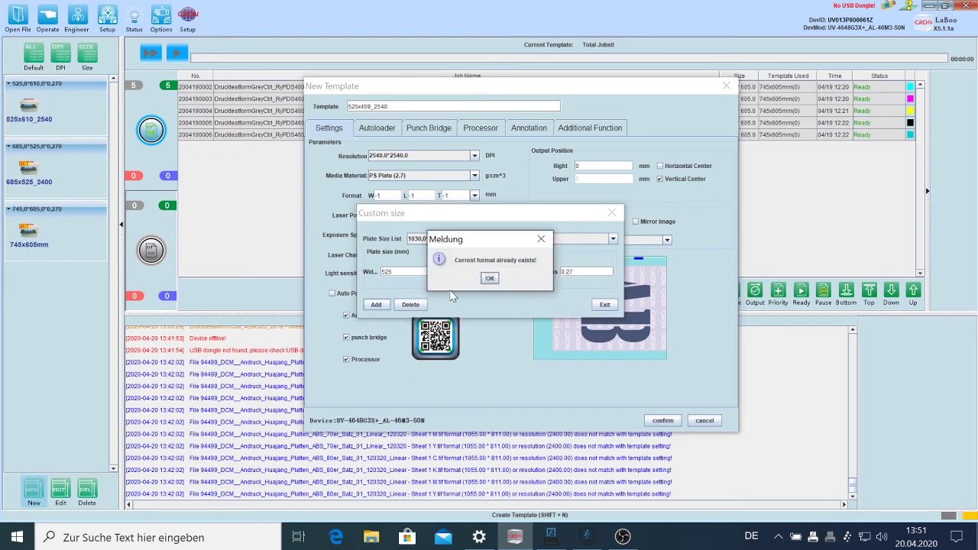
click(491, 279)
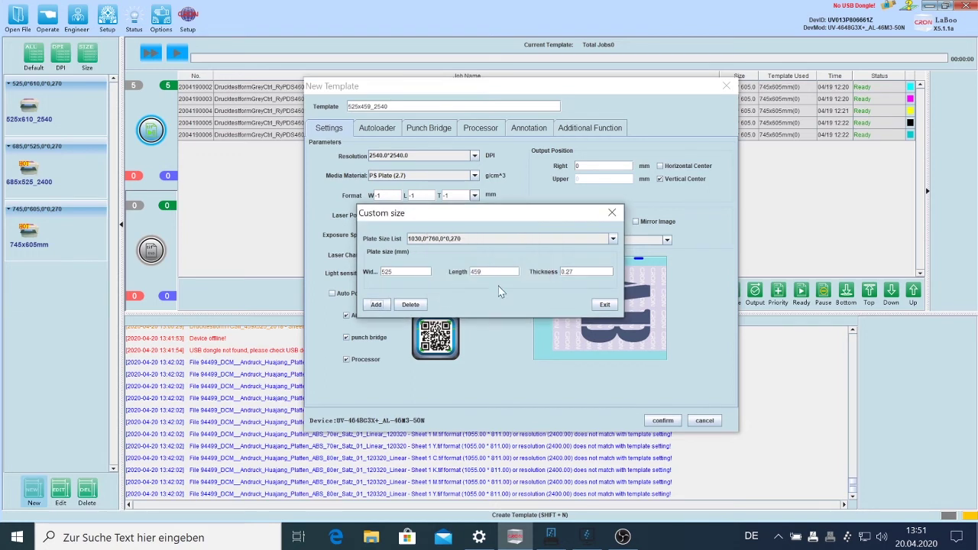
click(604, 306)
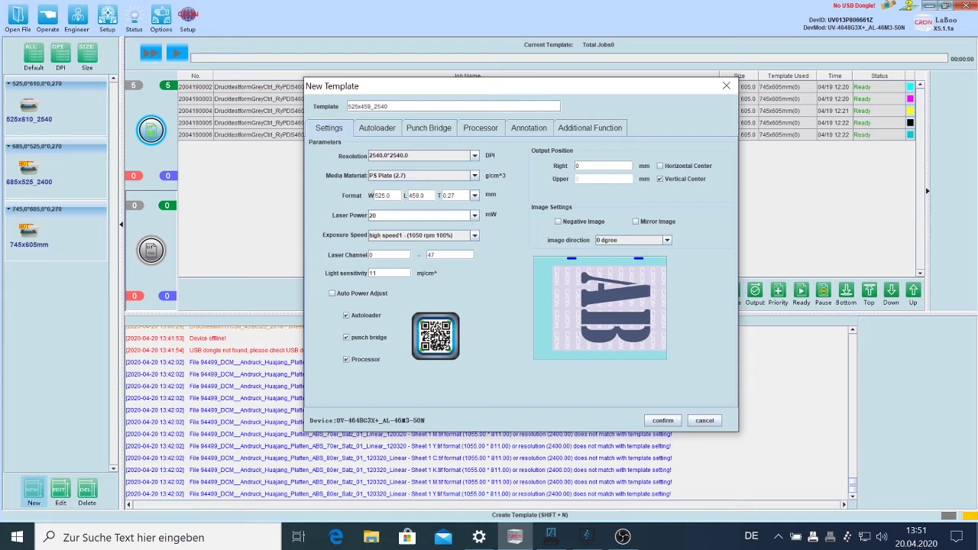
Set laser power to 50 mW and keep high speed1 as the exposure speed
click(417, 216)
click(475, 217)
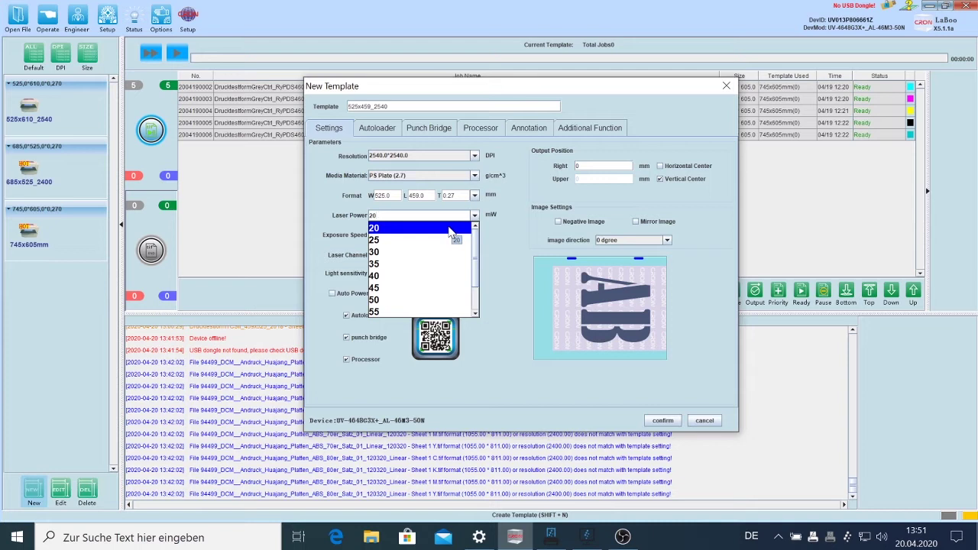
click(378, 299)
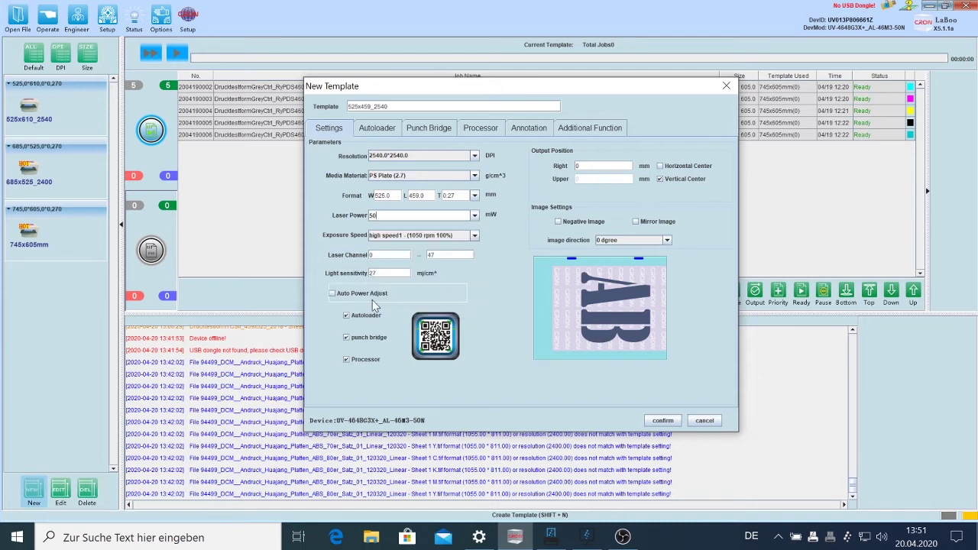
click(474, 236)
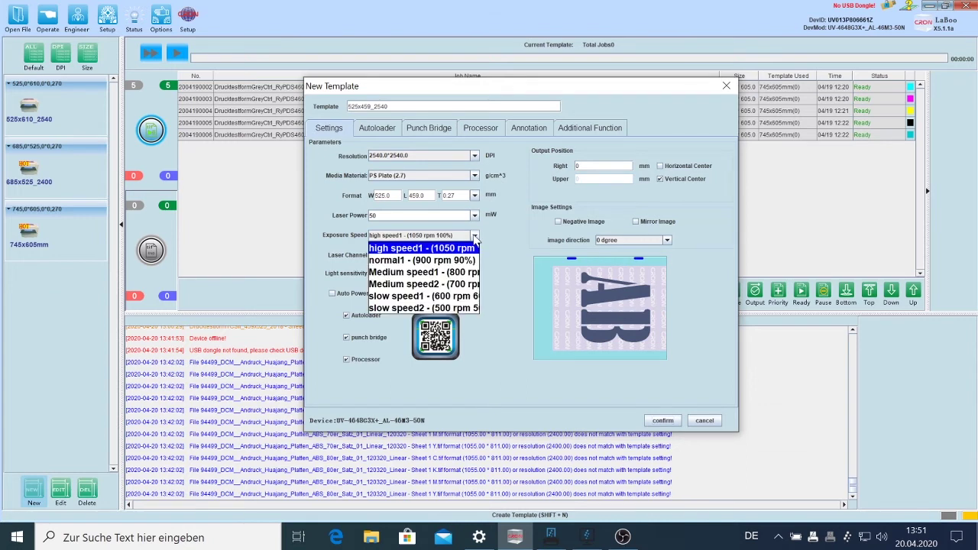
click(470, 249)
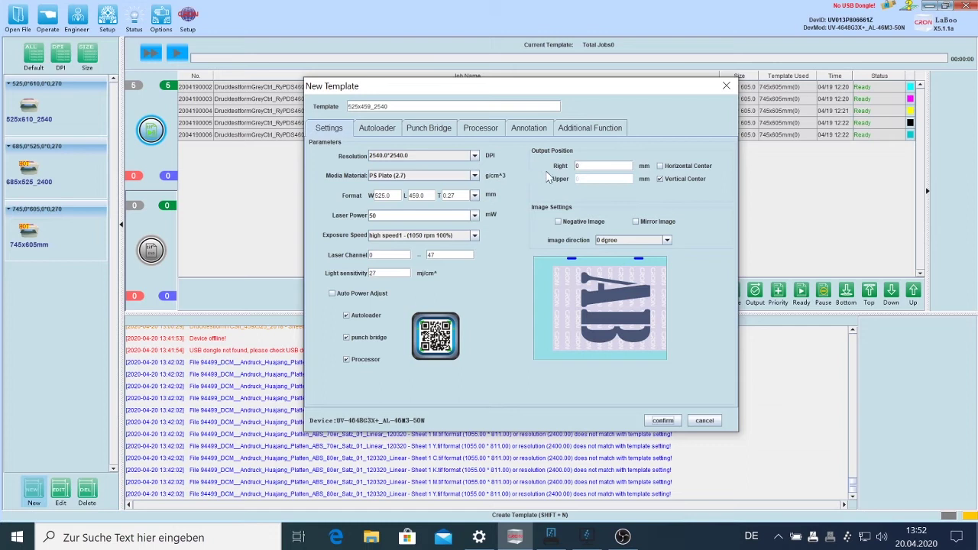
Tick Horizontal Center for the output position, then view the Autoloader page
click(661, 167)
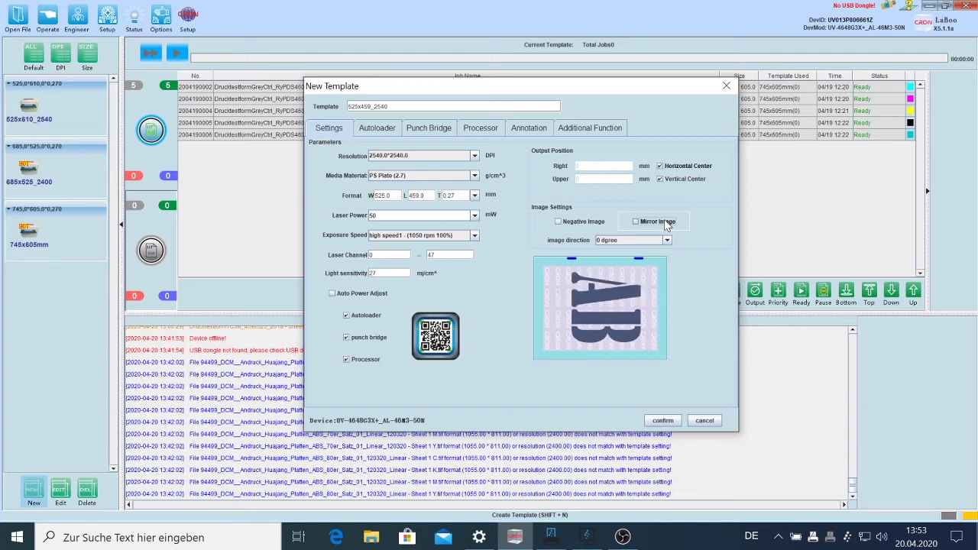
click(377, 129)
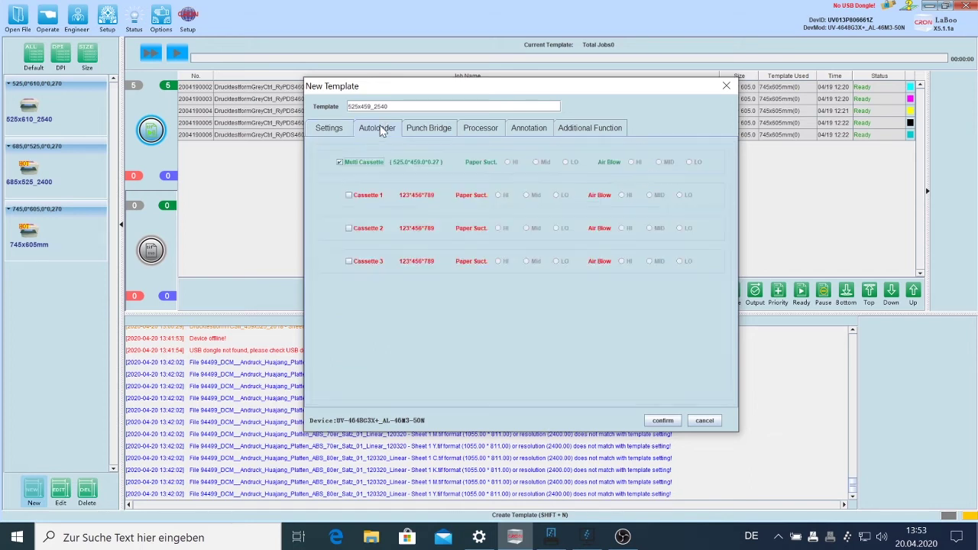
Set the punch bridge plate entrance to front and exit to back
click(421, 130)
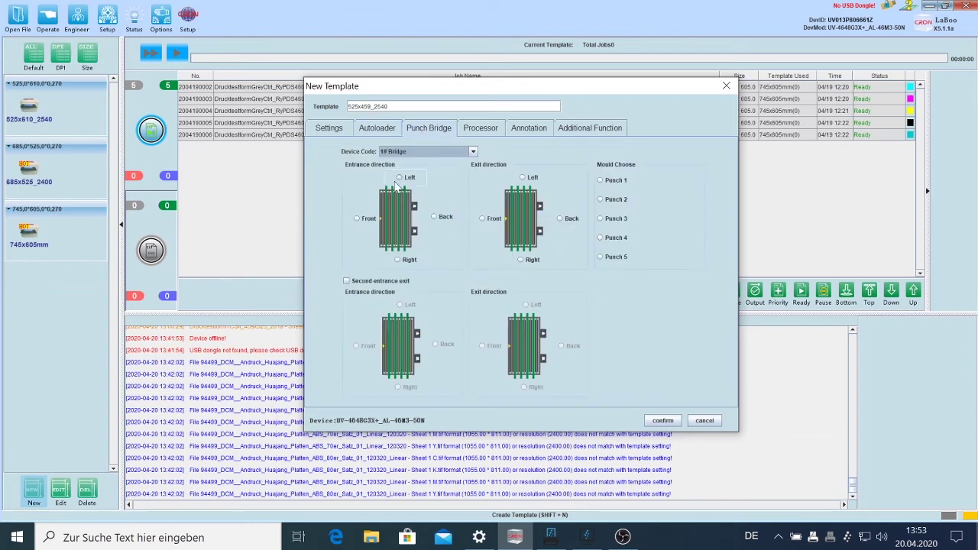
click(355, 219)
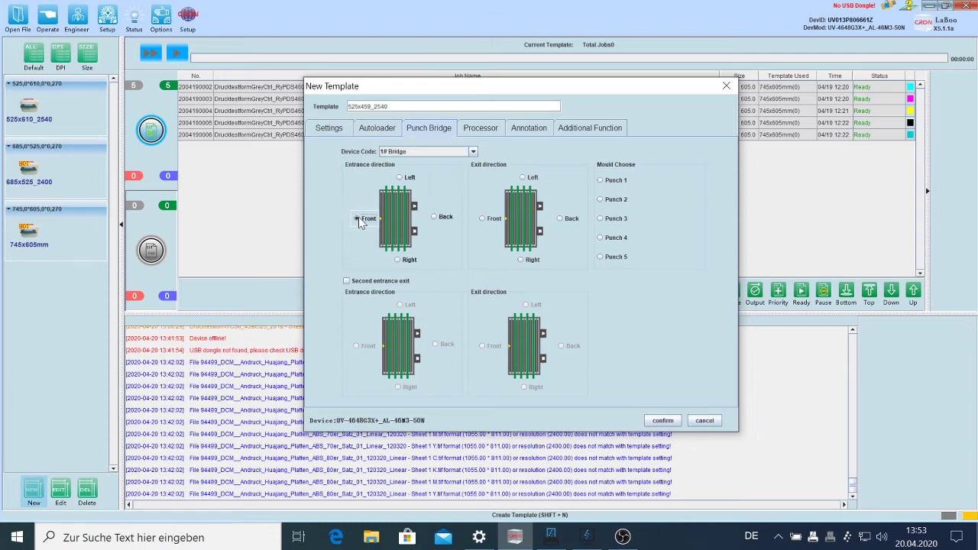
click(560, 219)
click(481, 130)
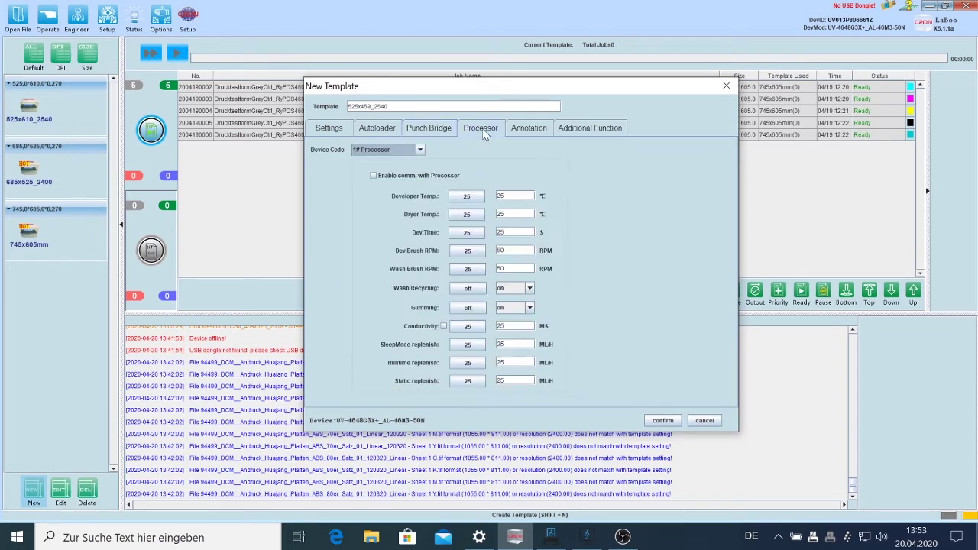
Enable left annotation from the plate edge with original file name, Tif filename and output date
click(525, 128)
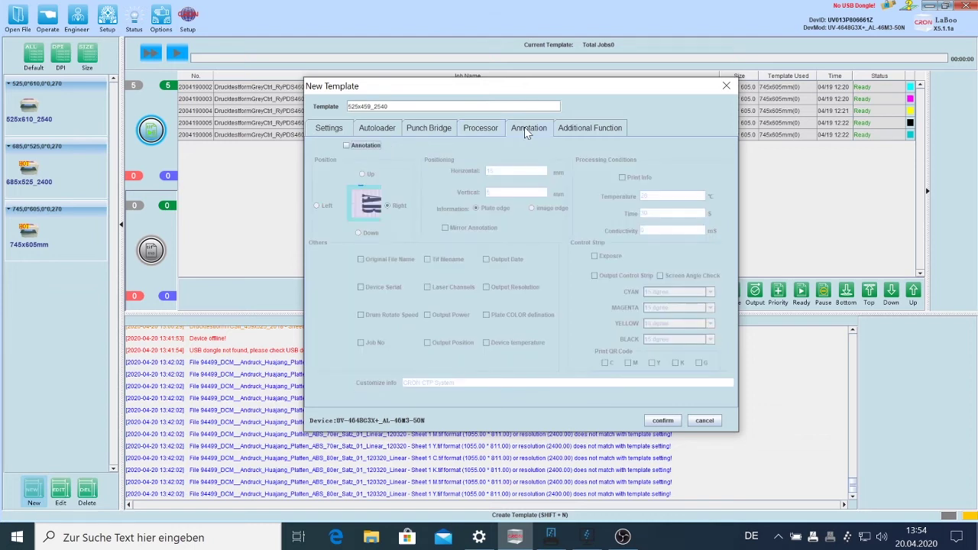
click(345, 145)
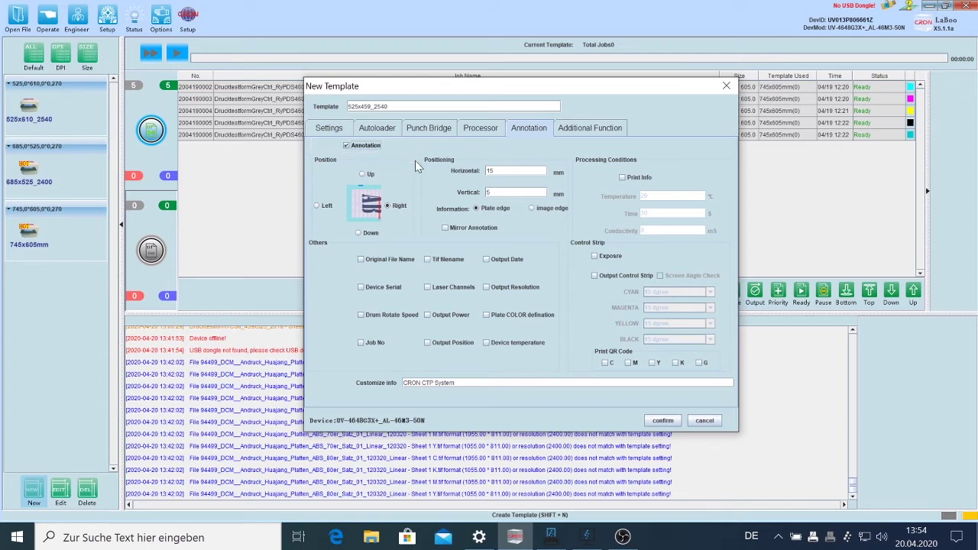
click(316, 205)
click(533, 209)
click(476, 208)
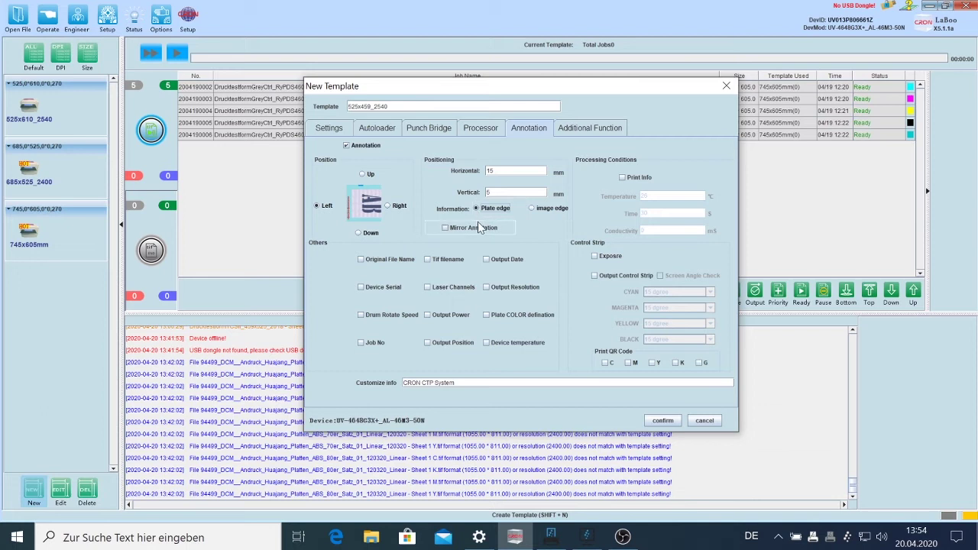
click(362, 261)
click(428, 260)
click(487, 261)
Add Job No annotation, an output control strip with screen angle check, and a K QR code
click(361, 343)
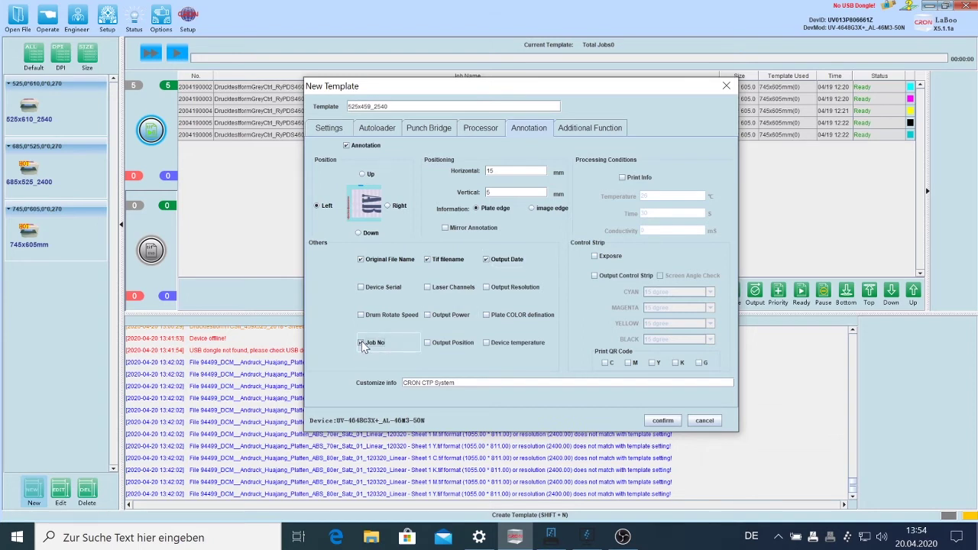
click(594, 276)
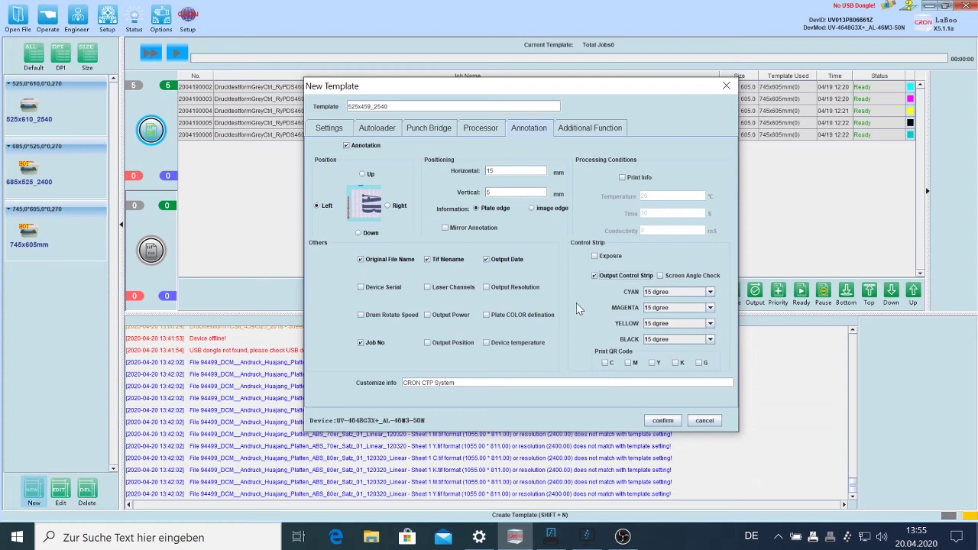
click(662, 276)
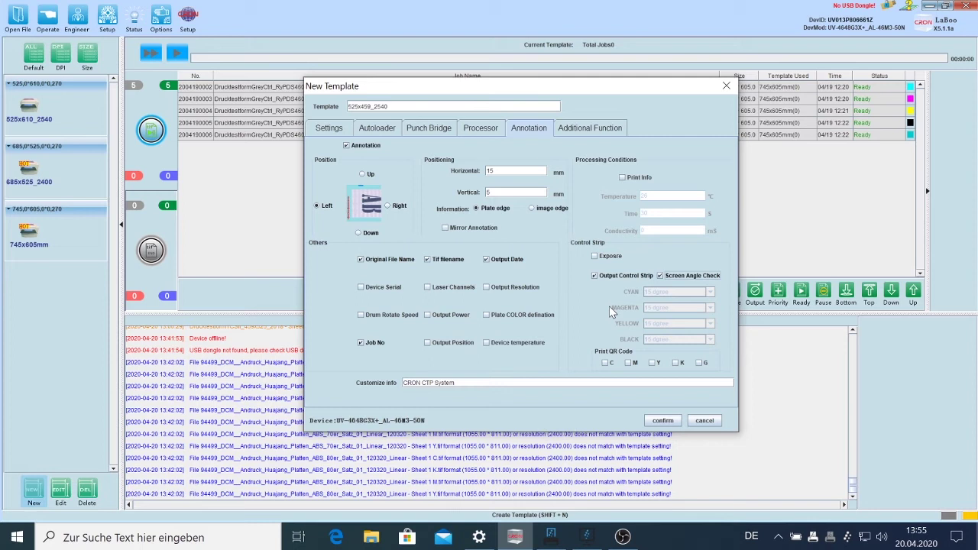
click(676, 365)
click(563, 131)
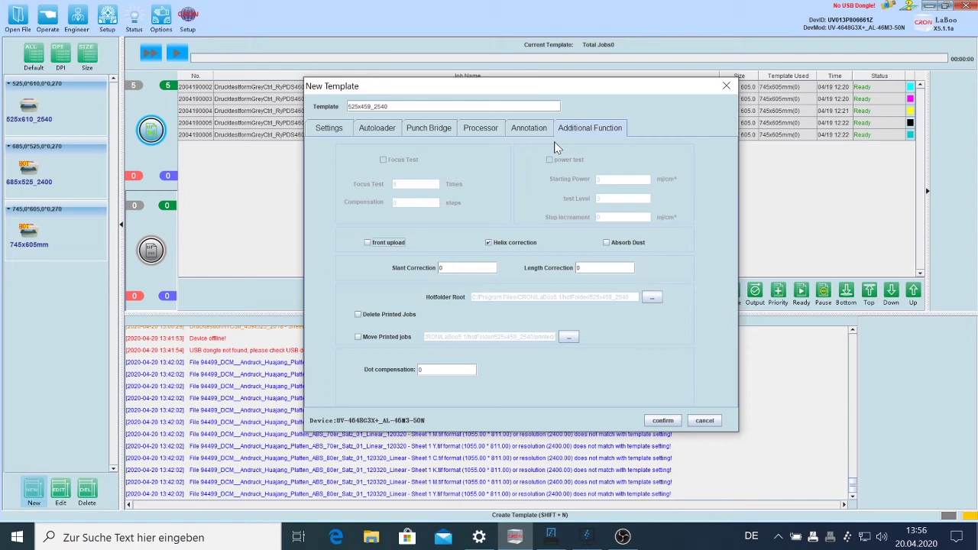
Pick C:\Program Files\CRON\LaBoo5.1\hotFolder as the hotfolder root directory
click(653, 299)
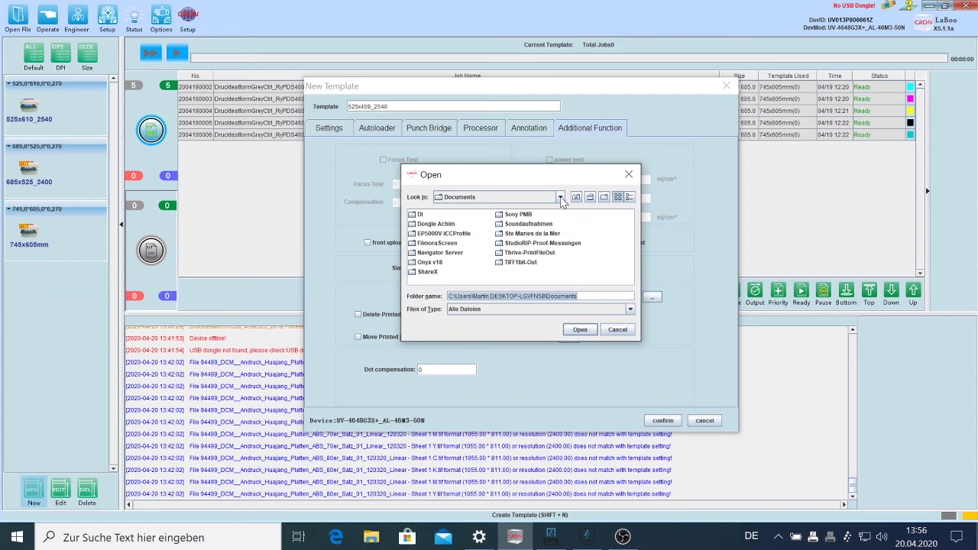
click(562, 200)
click(564, 207)
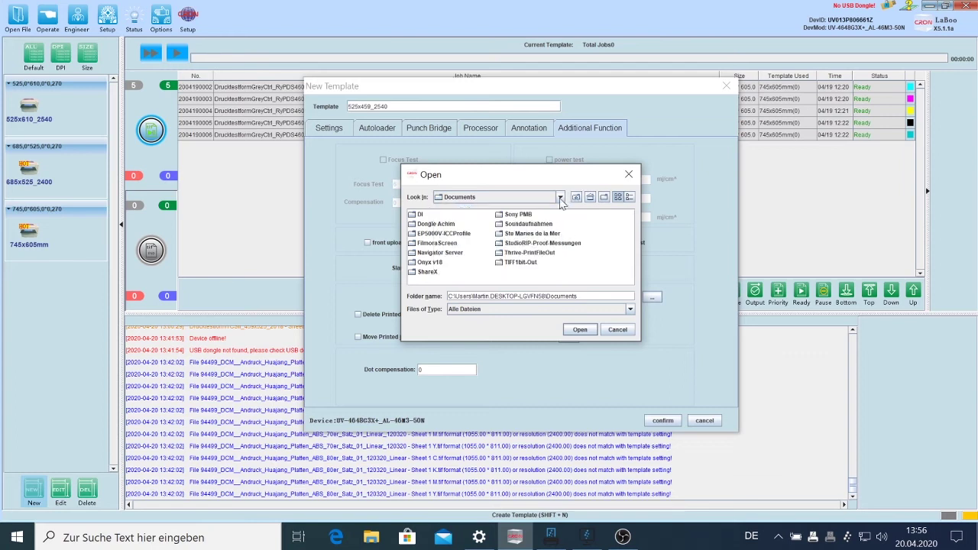
click(560, 198)
scroll(562, 243, up, 3)
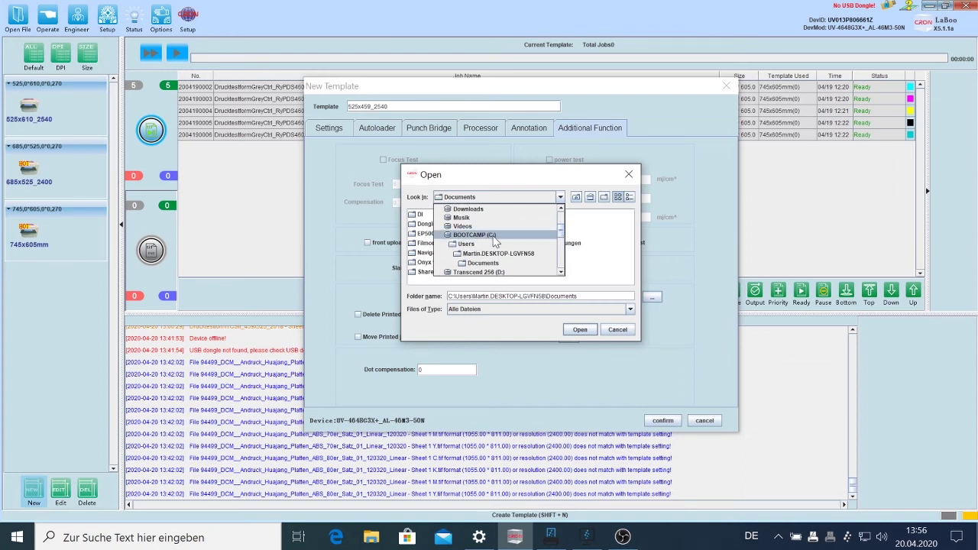
click(495, 237)
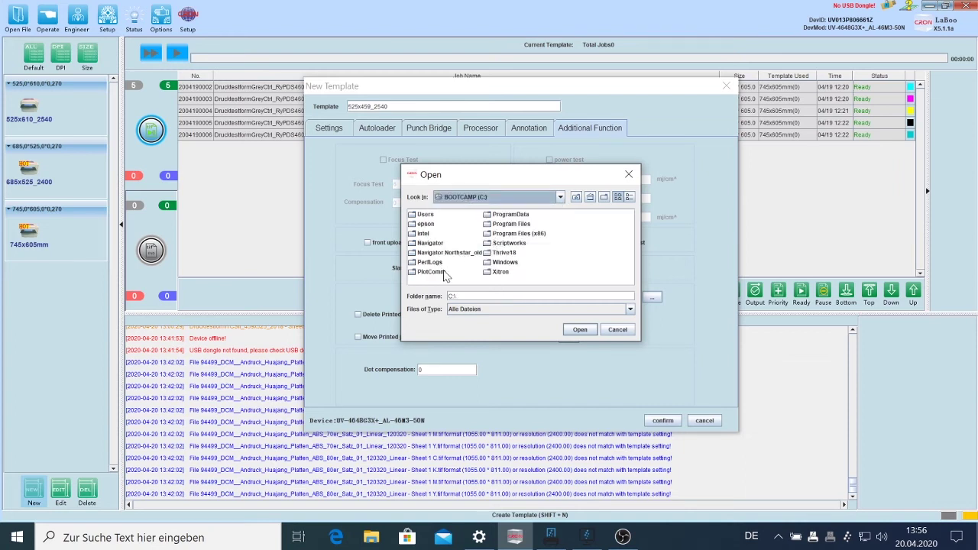
double_click(511, 224)
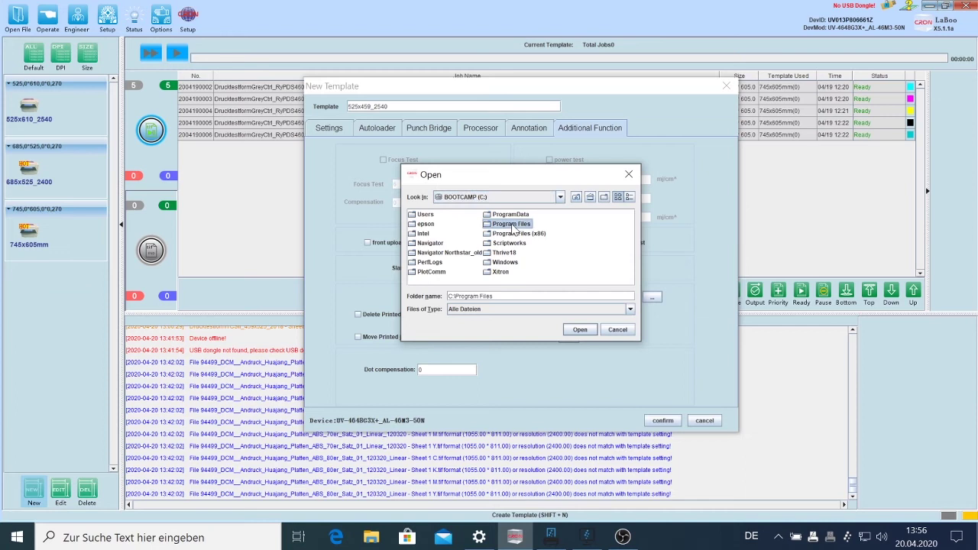
double_click(425, 253)
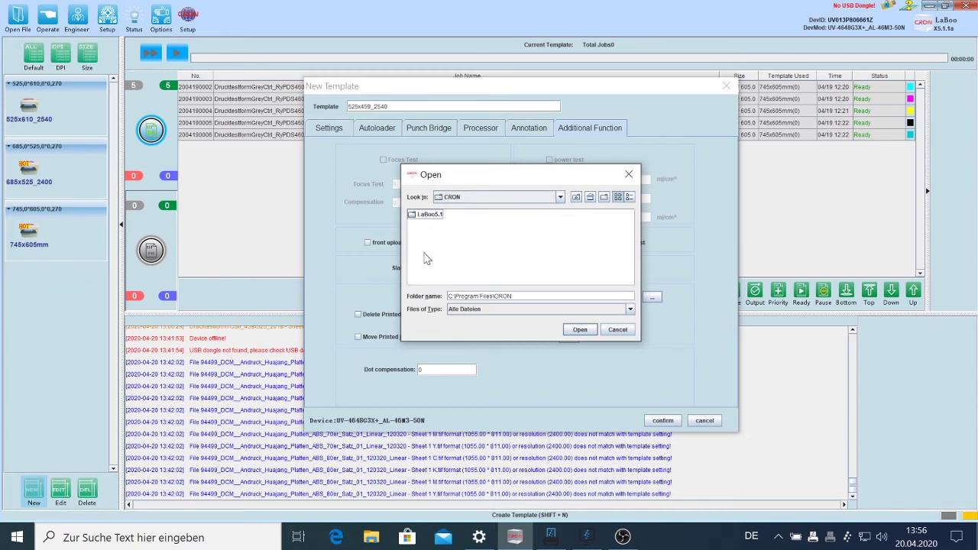
double_click(435, 217)
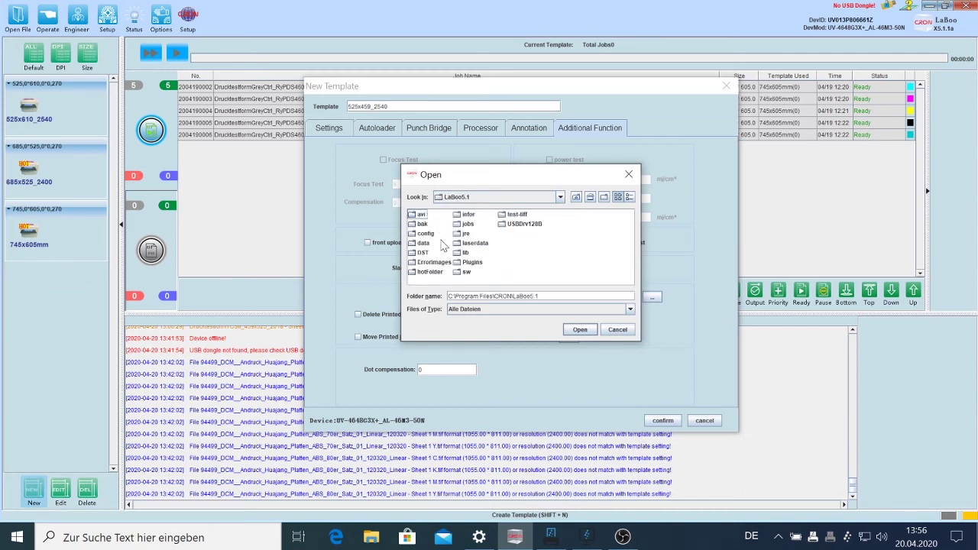
click(432, 273)
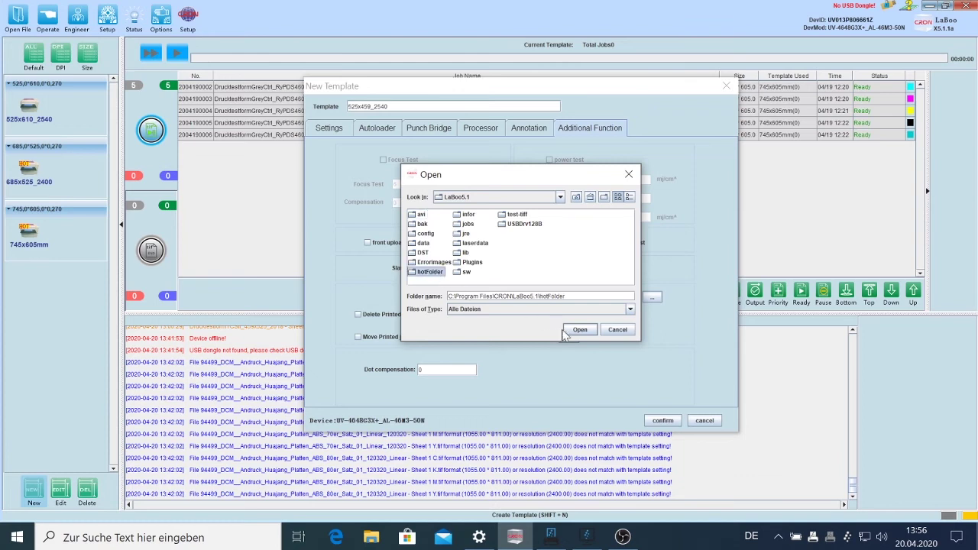
click(580, 330)
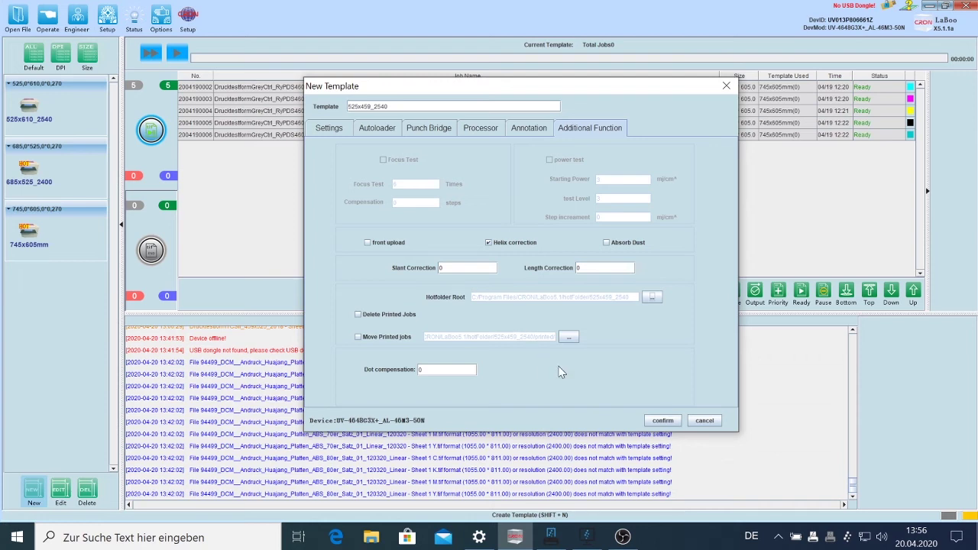
Create the missing hotfolder and save the template with Move Printed jobs enabled
click(663, 421)
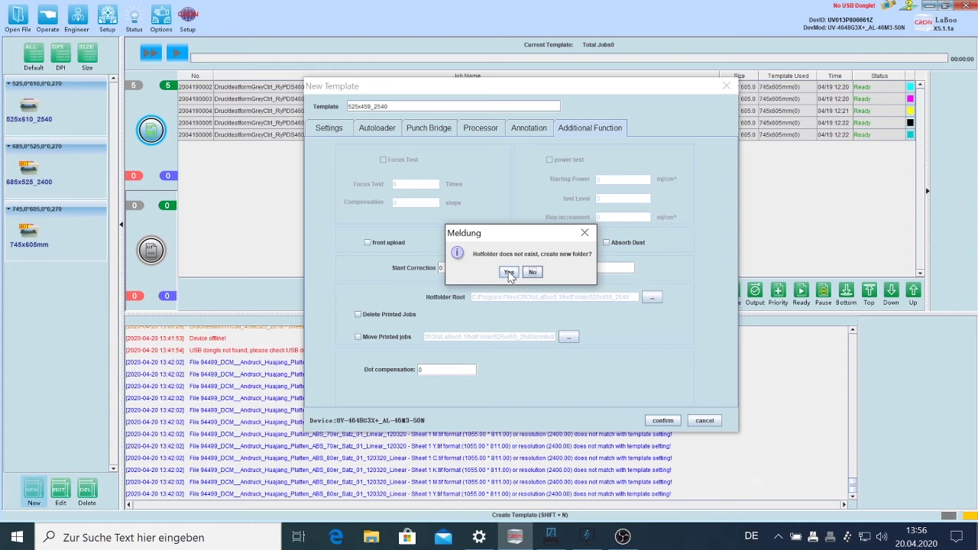
click(509, 273)
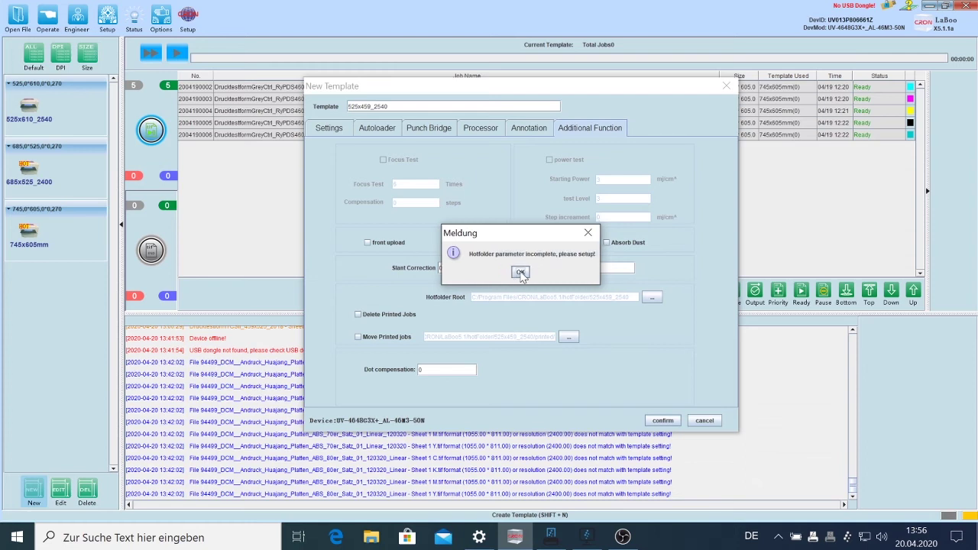
click(521, 274)
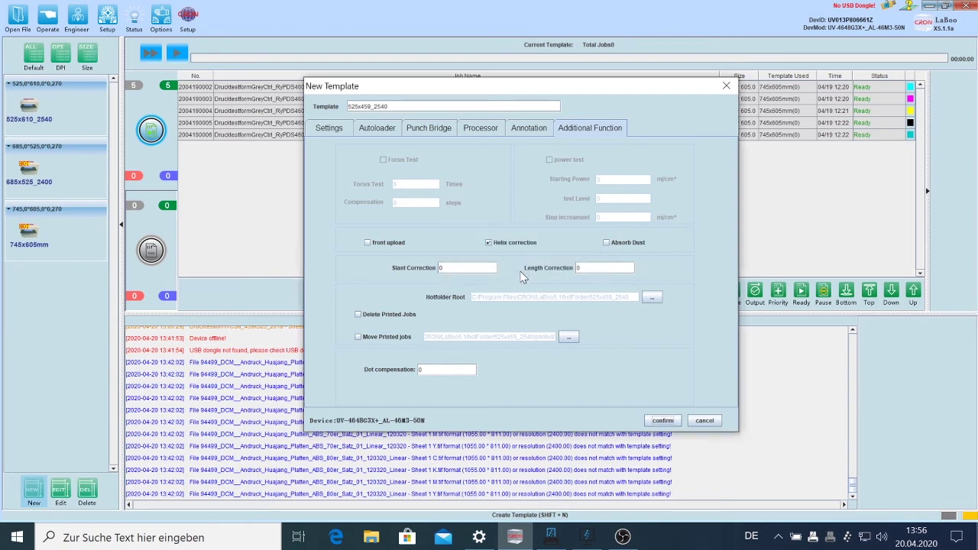
click(358, 337)
click(676, 426)
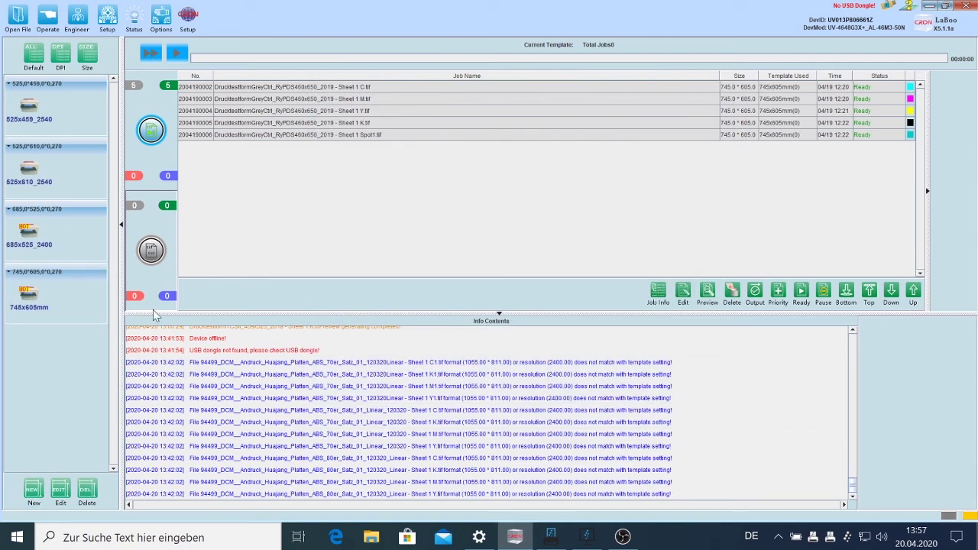
Choose Enable hotfolder from the 525x459_2540 template's context menu
click(86, 281)
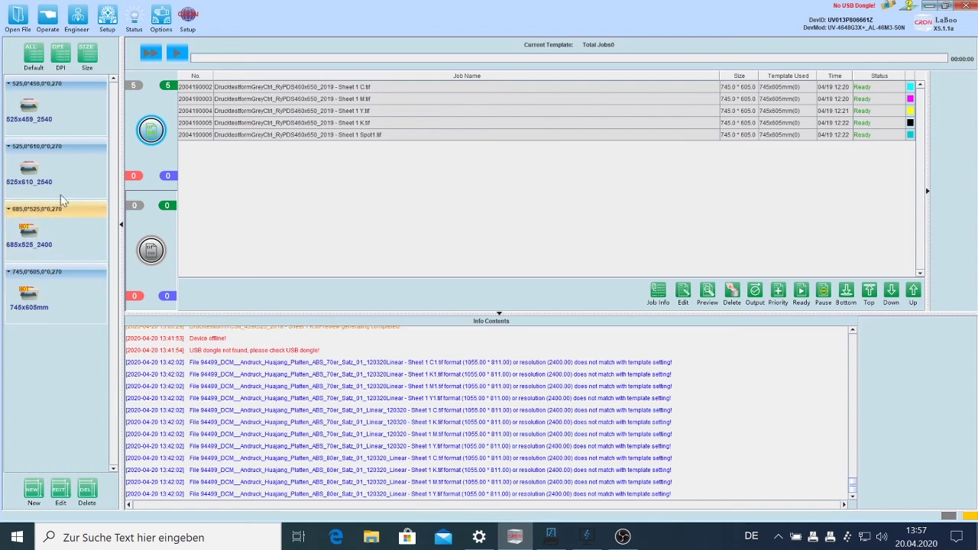
mouse_move(28, 105)
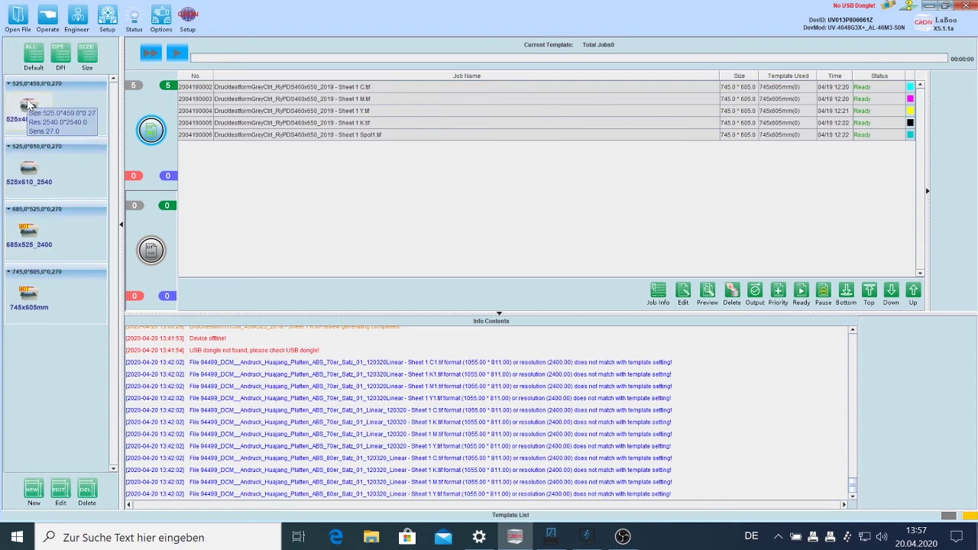
right_click(28, 105)
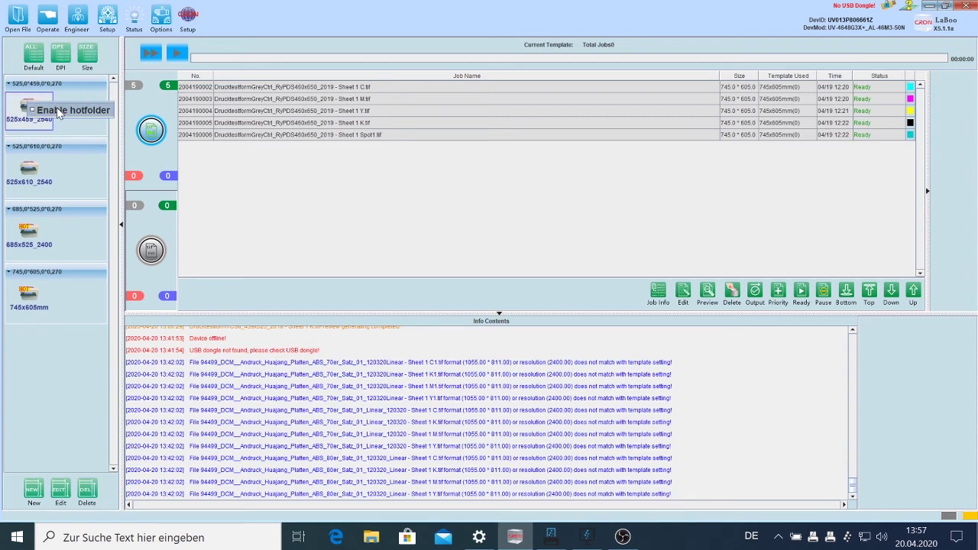
click(59, 112)
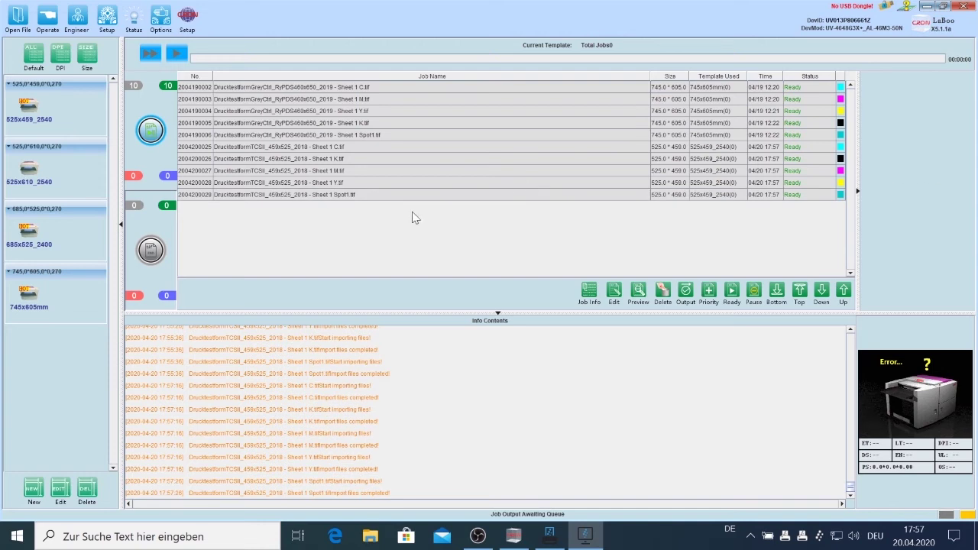
Preview the Sheet 1 K.tif black separation of the CTP Color Control Chart-3 test form
click(347, 158)
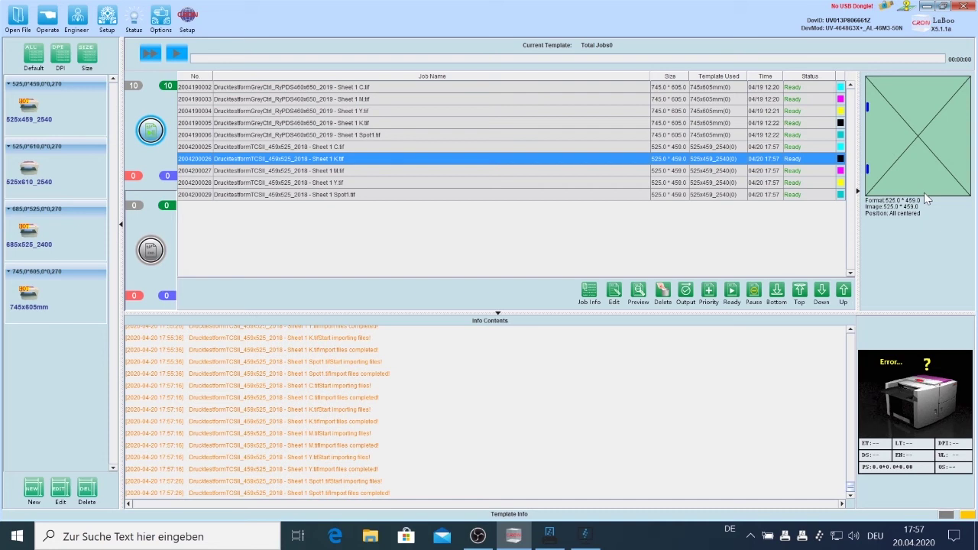
click(639, 294)
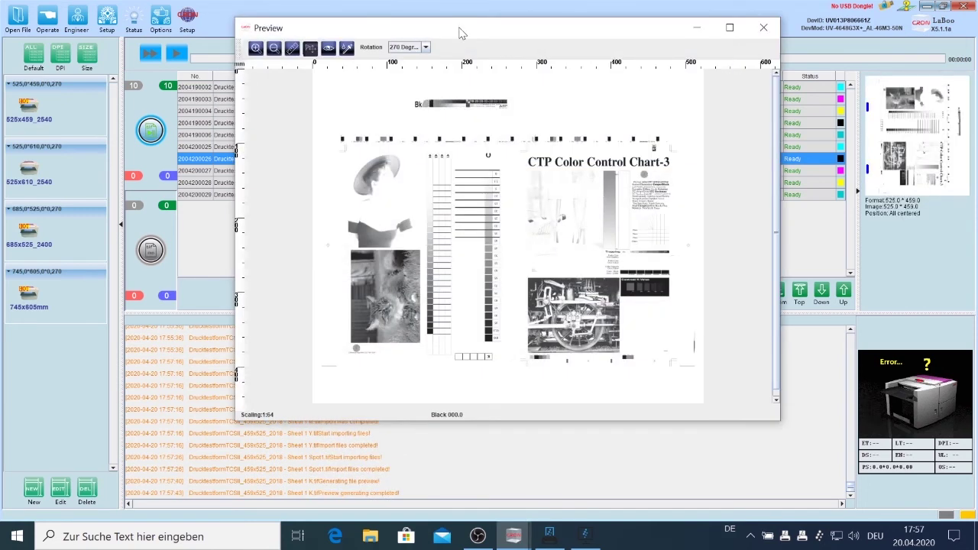
drag(461, 33, 435, 38)
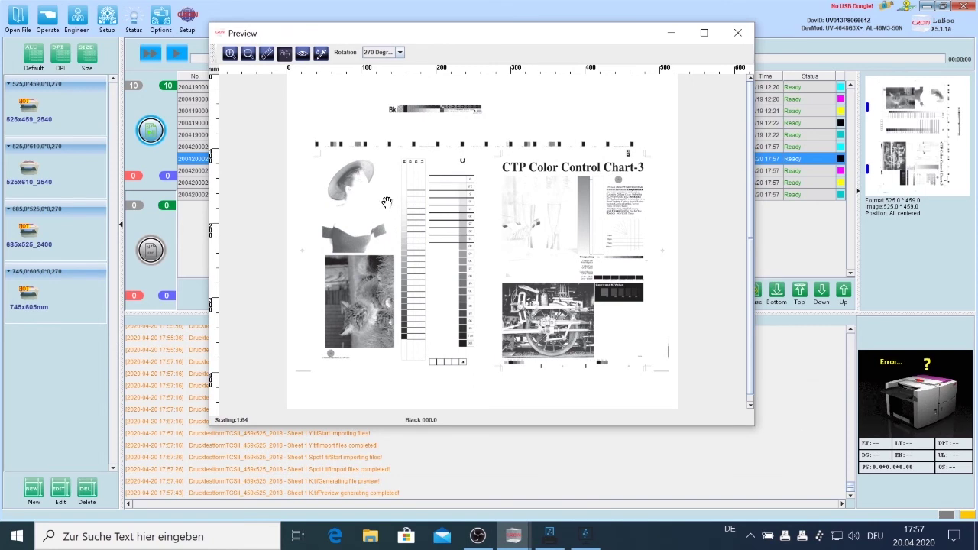
click(230, 53)
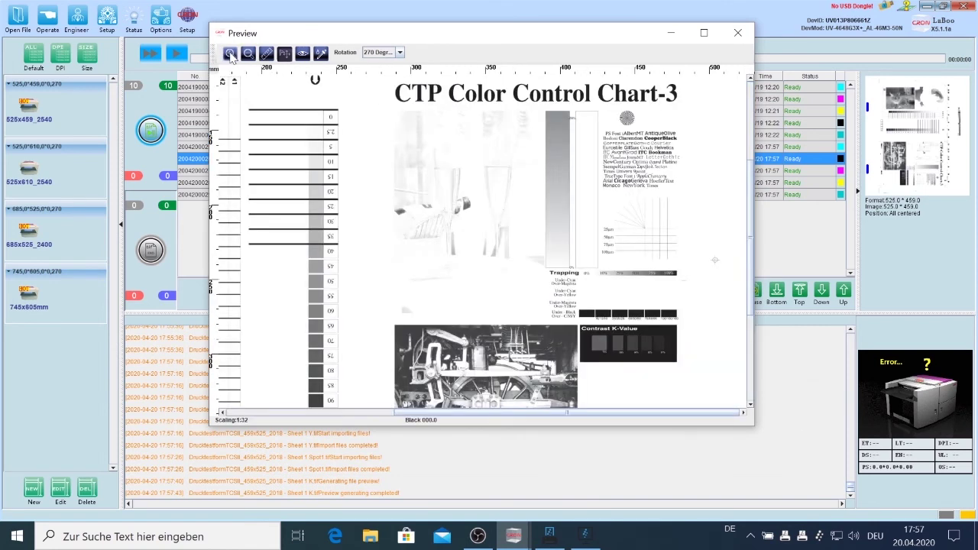
click(230, 54)
click(230, 54)
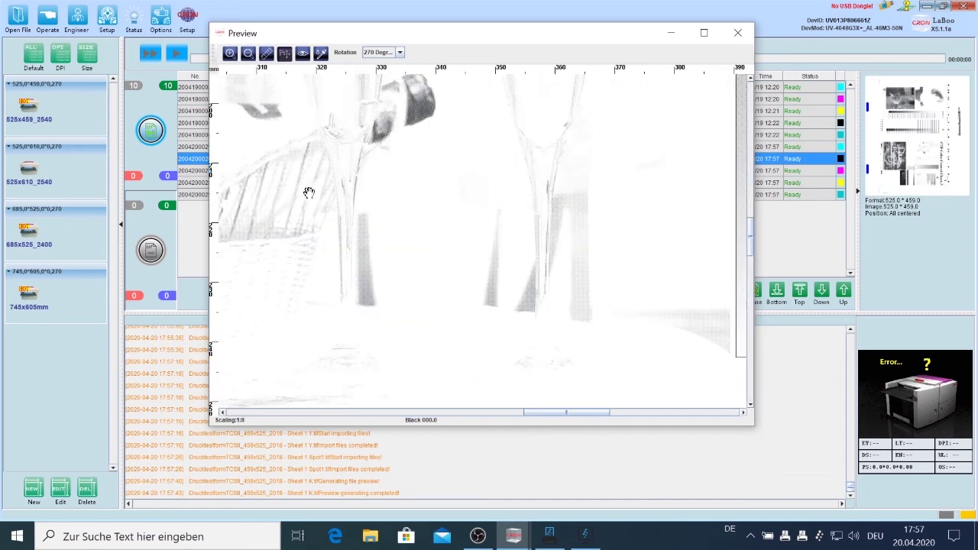
drag(305, 192, 616, 157)
drag(455, 261, 554, 271)
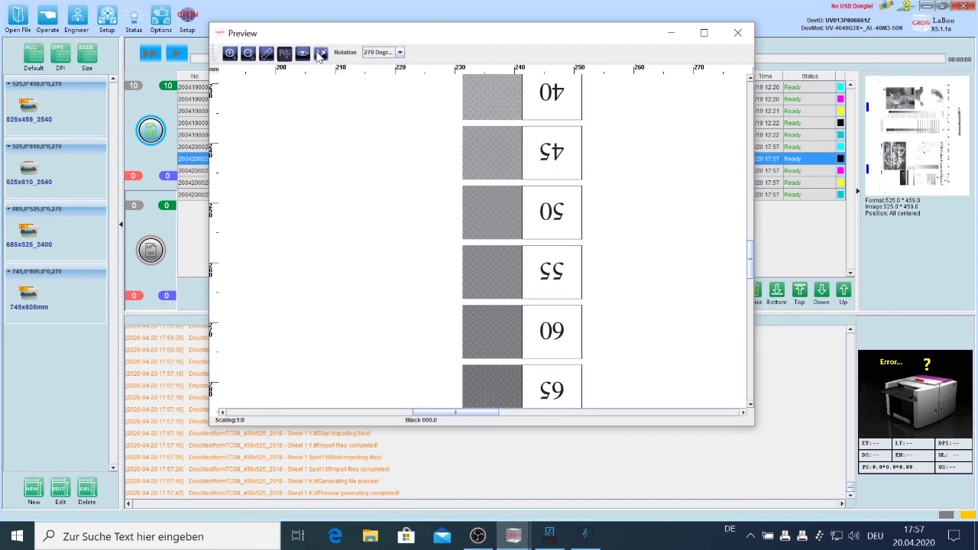
click(320, 53)
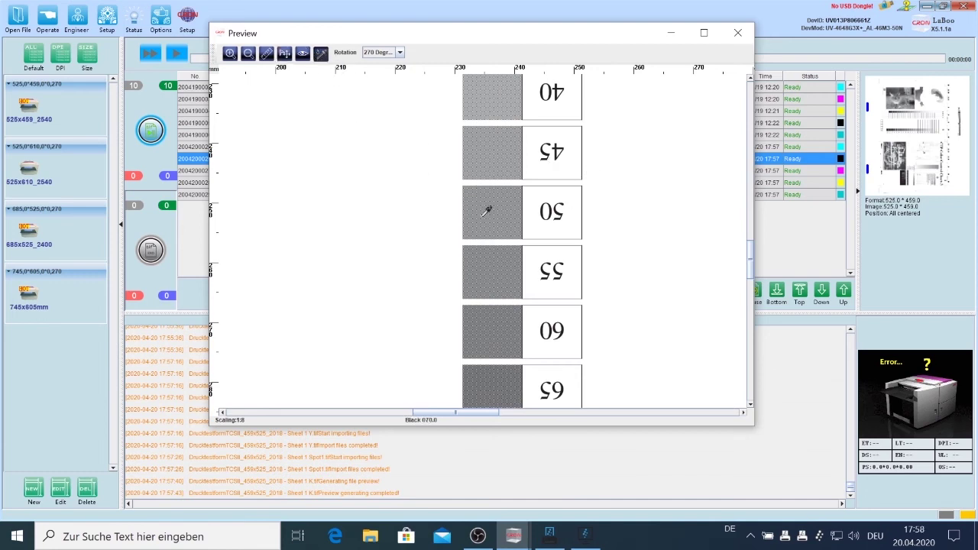
click(497, 146)
click(249, 53)
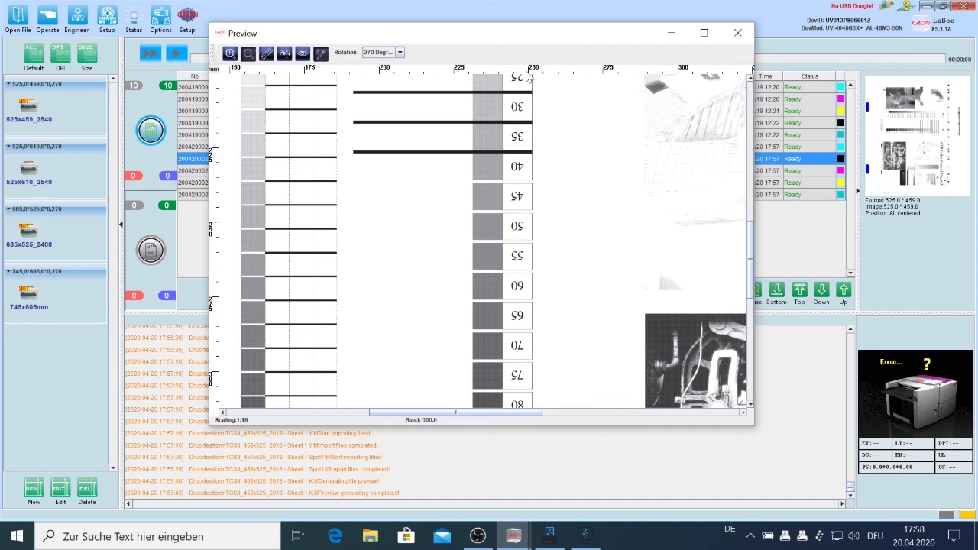
scroll(527, 72, down, 2)
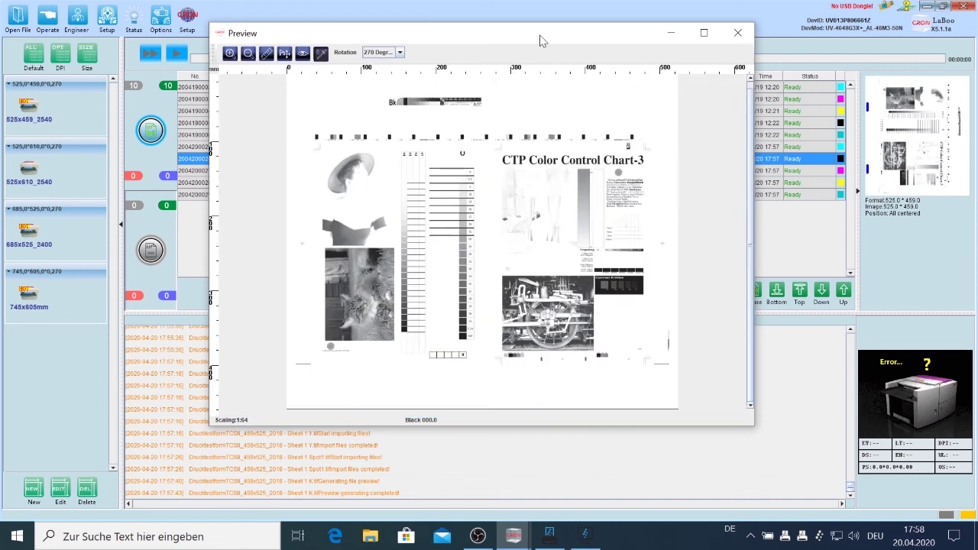
Check the separation list, switch the K preview to 0 Degree rotation, then close the preview
click(302, 52)
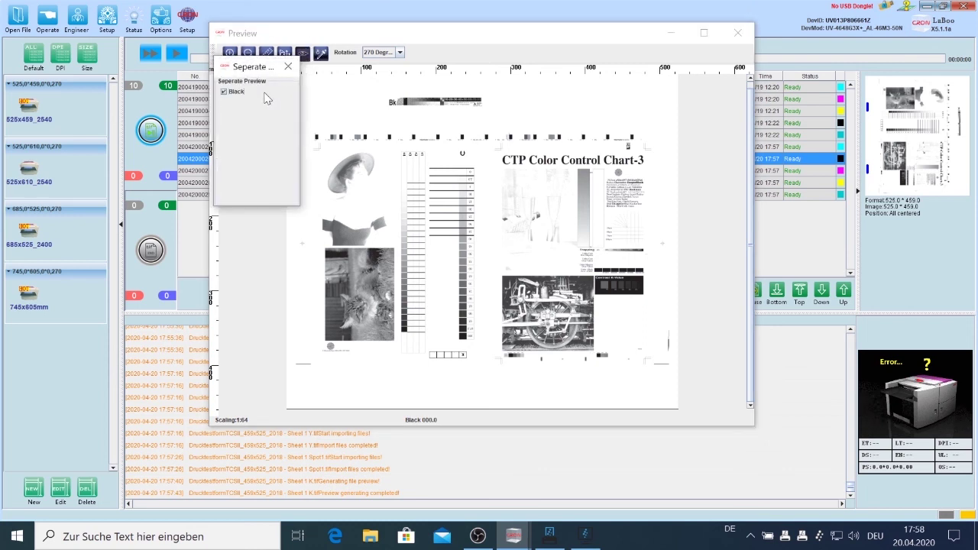
click(288, 67)
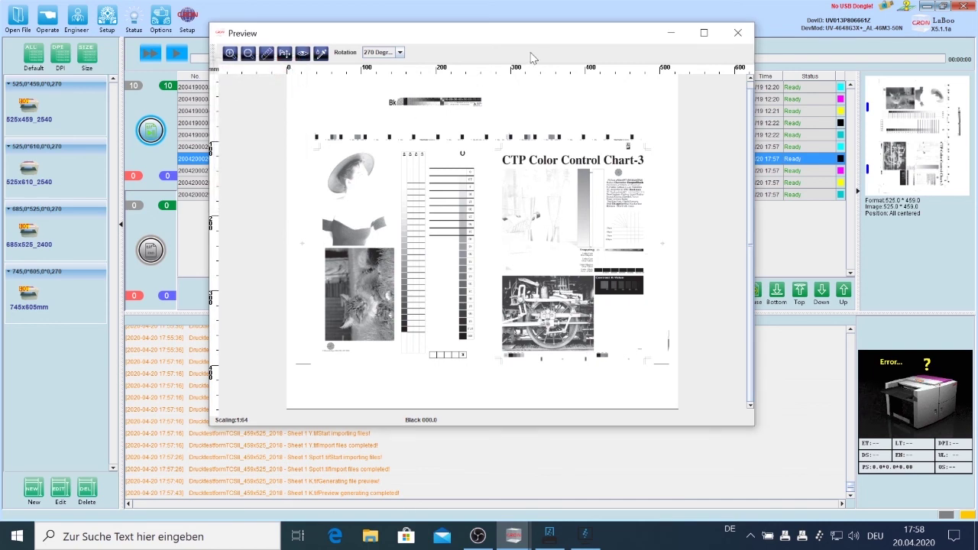
click(399, 54)
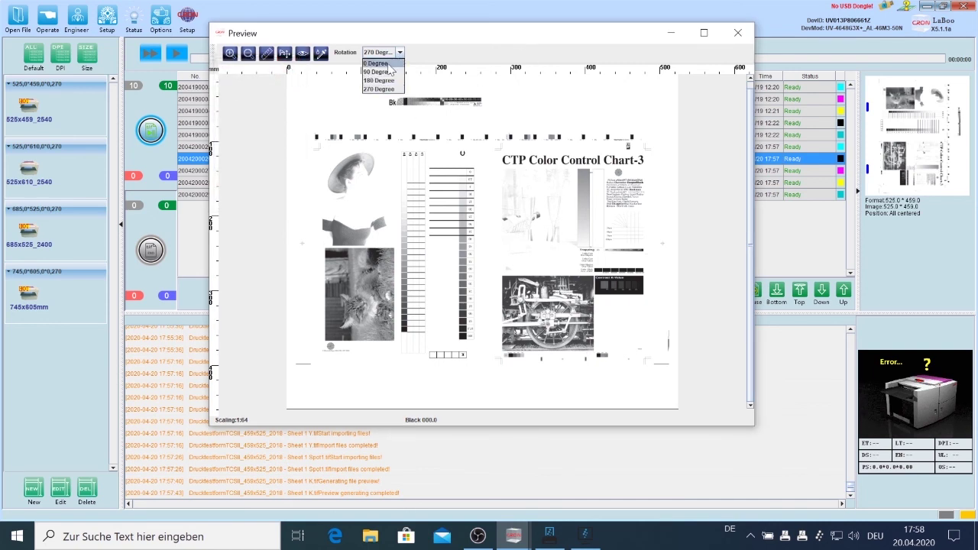
click(389, 65)
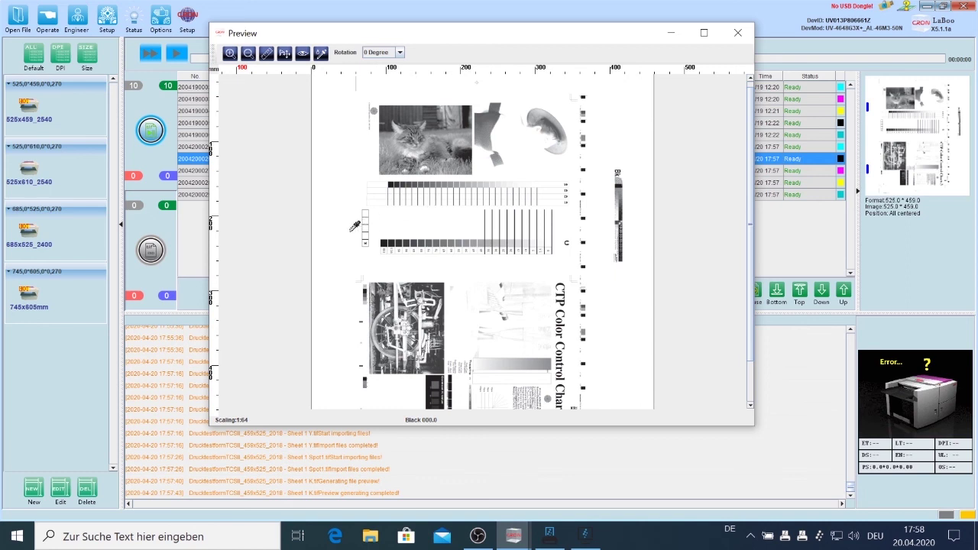
scroll(321, 193, up, 1)
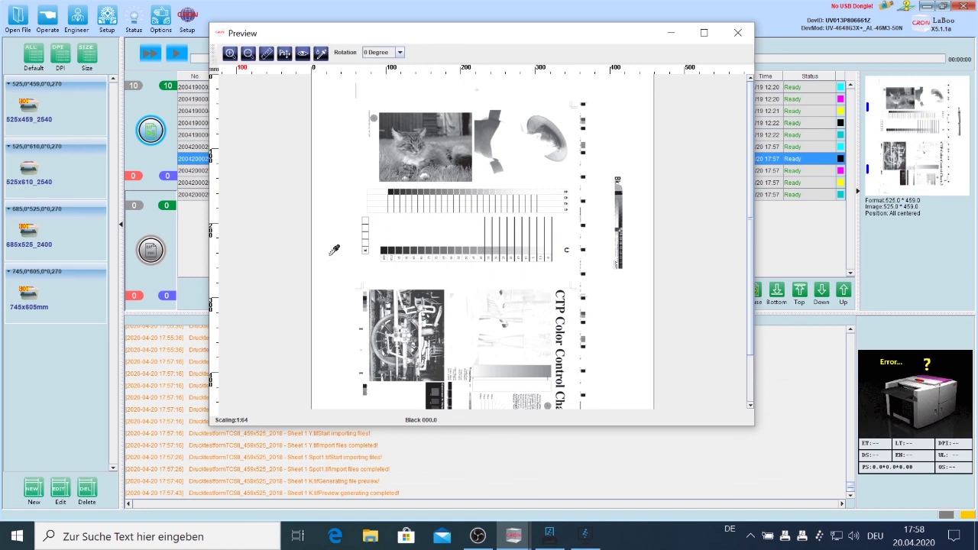
scroll(313, 145, down, 1)
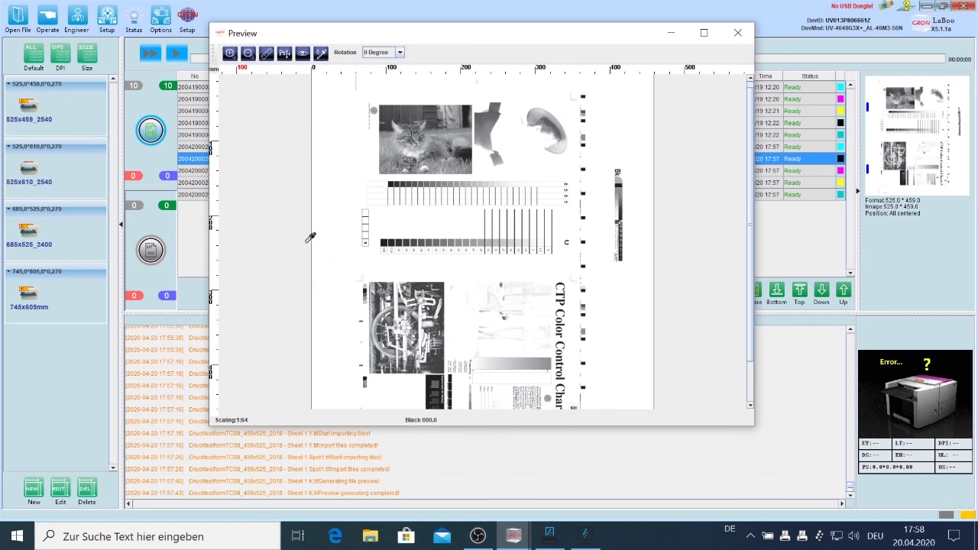
click(738, 33)
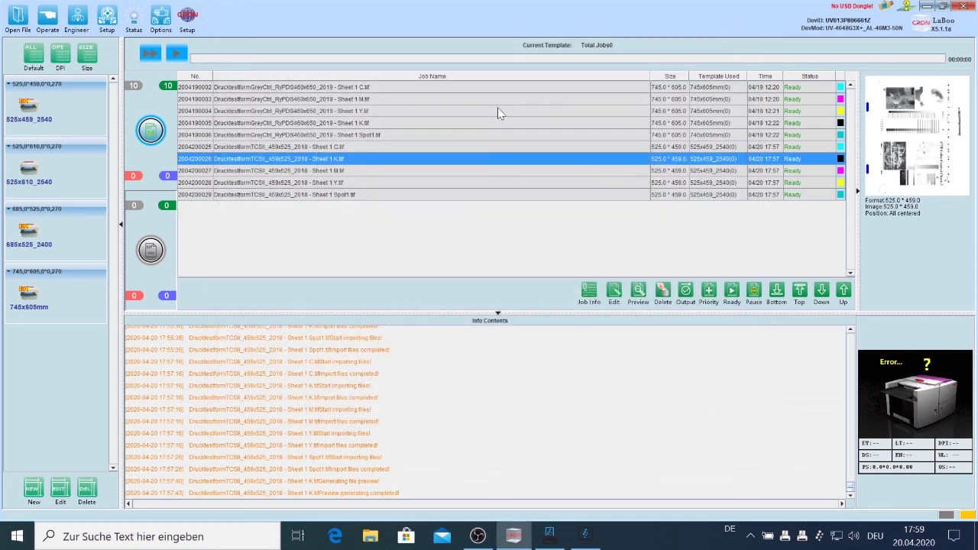
Try Single Output of the K separation and dismiss the 'Device offline, cannot output!' message
click(175, 55)
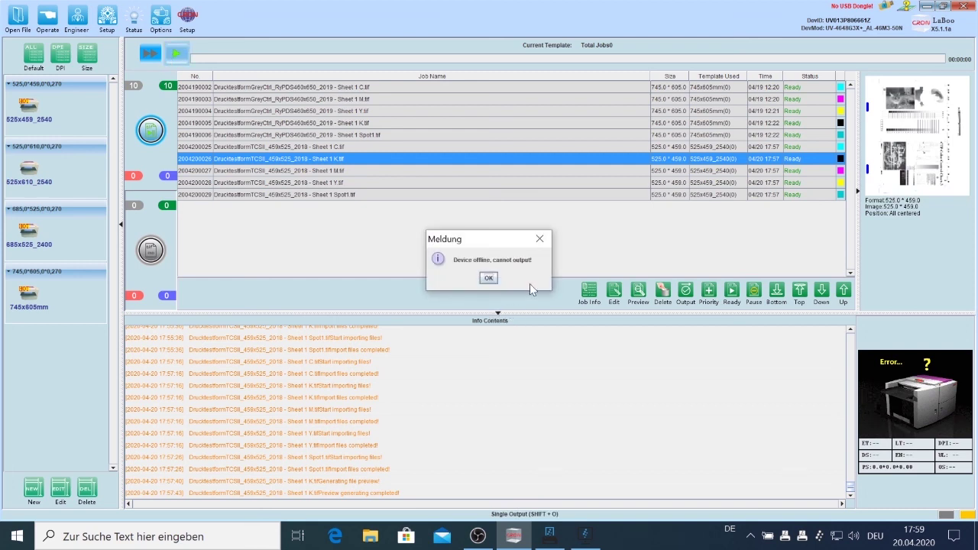
click(488, 279)
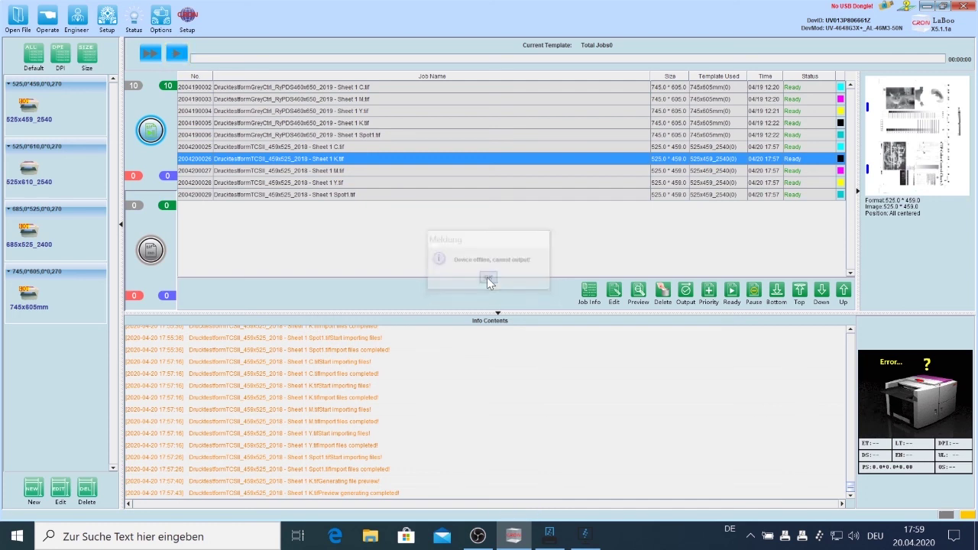